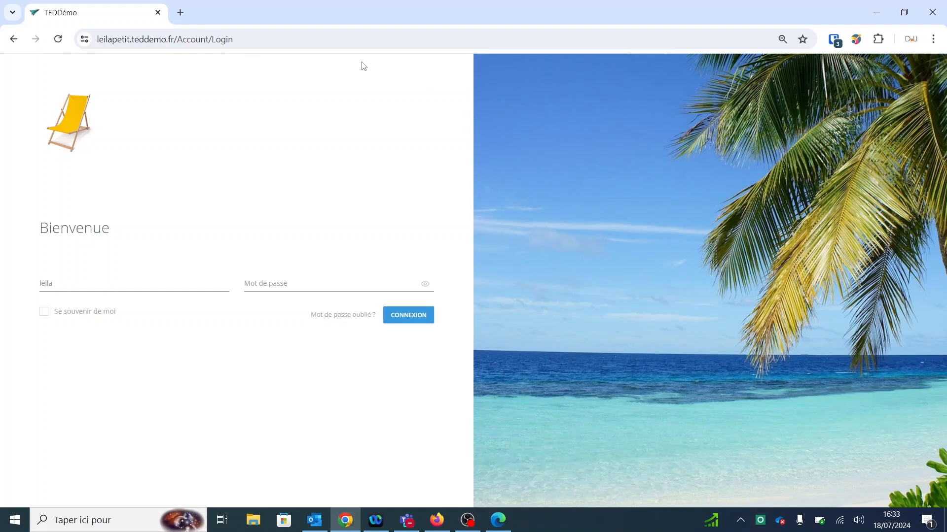
Step: Highlight the company subdomain in the login page's web address
left_click(319, 39)
double_click(319, 39)
left_click(318, 39)
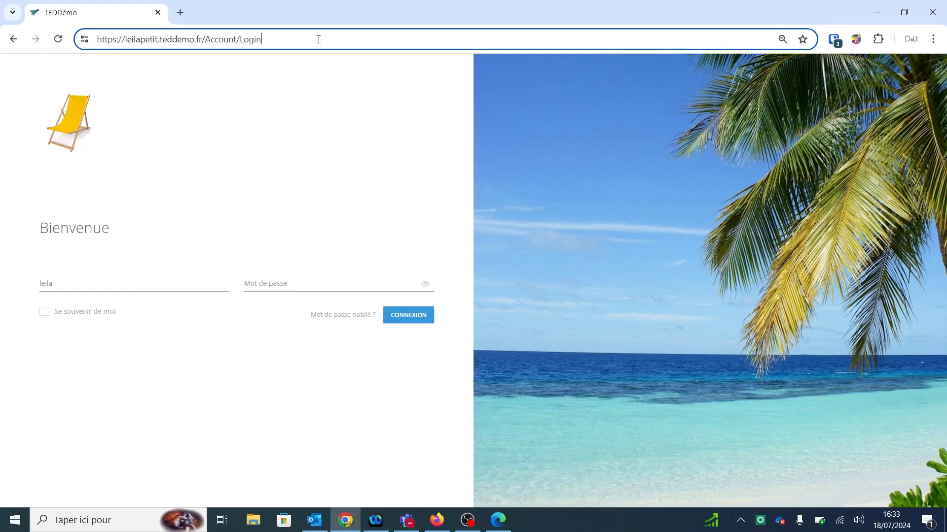
left_click_drag(123, 40, 159, 44)
left_click(205, 169)
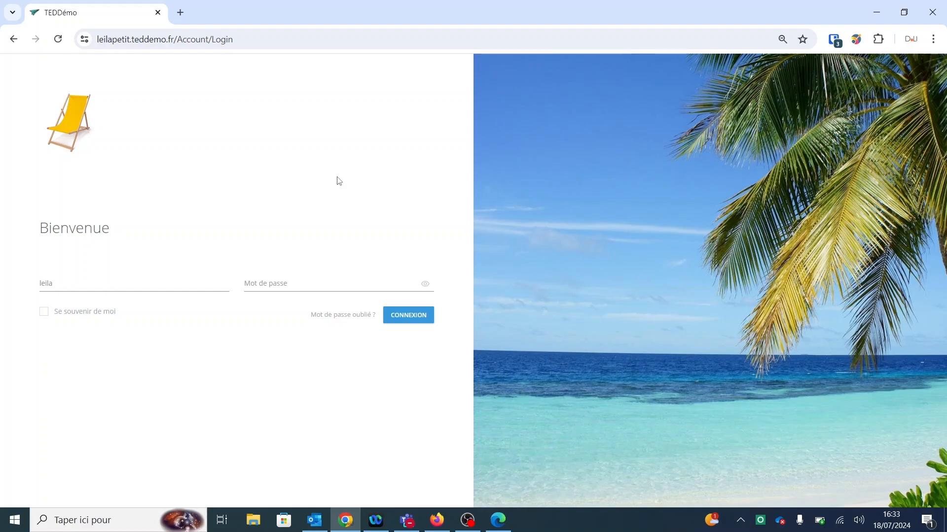
Step: Autofill the saved company login and sign in to the Tableau de bord
left_click(835, 40)
left_click(681, 123)
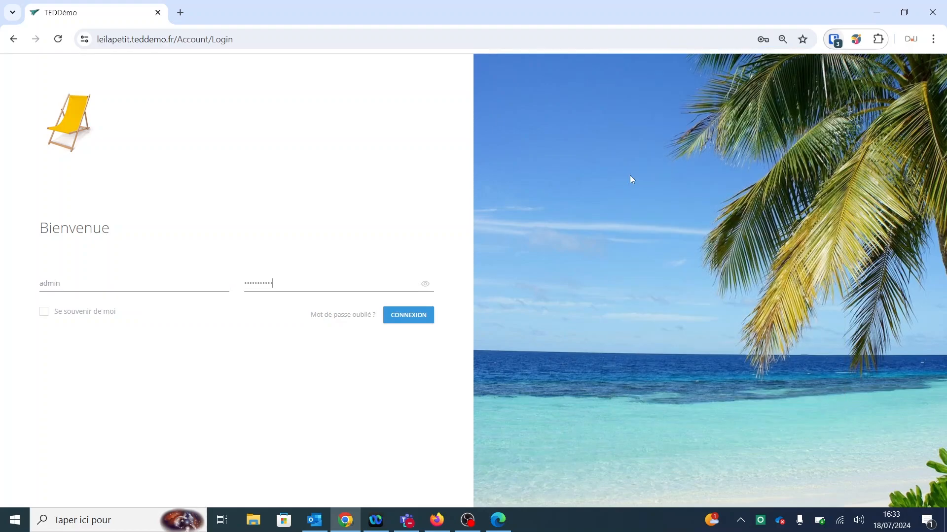
left_click(395, 321)
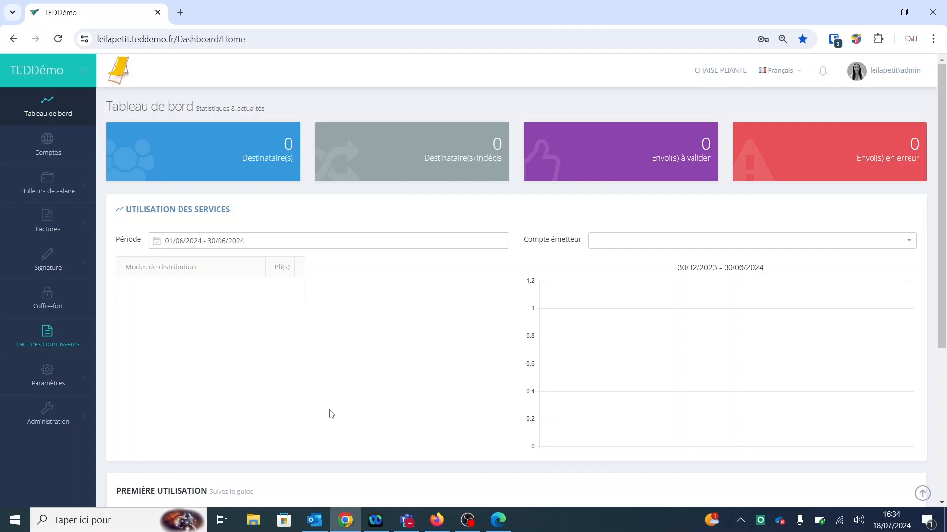
Step: Expand Paramètres, then Bulletins de salaire in the sidebar to reveal the payslip submenu
left_click(47, 377)
scroll(70, 372, "down", 3)
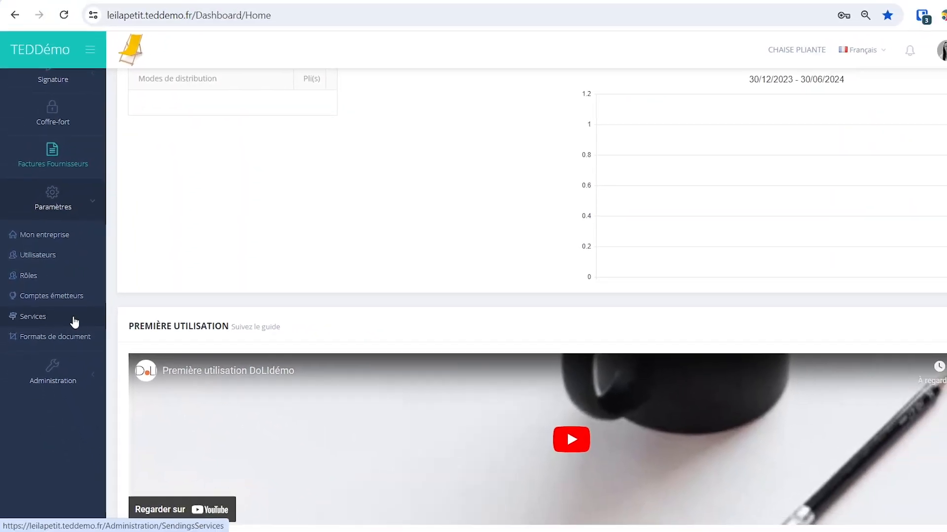
scroll(118, 356, "up", 4)
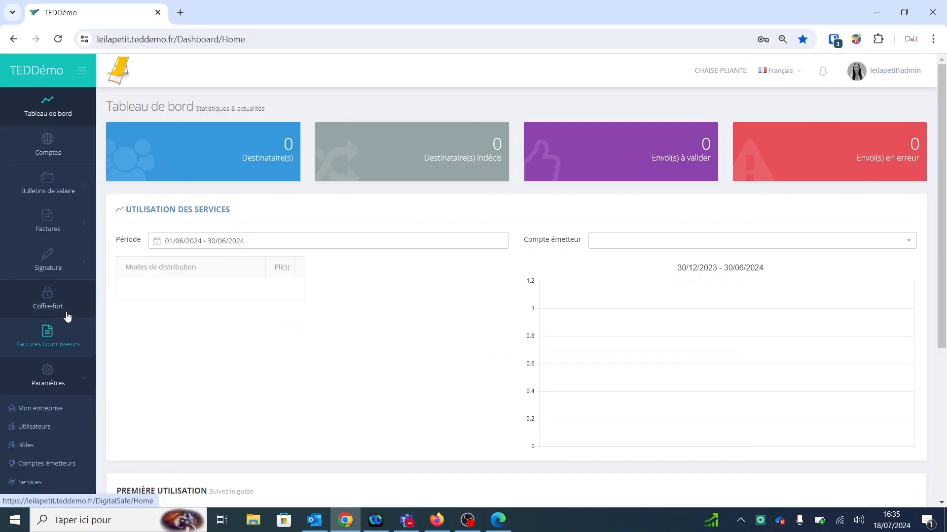
left_click(68, 187)
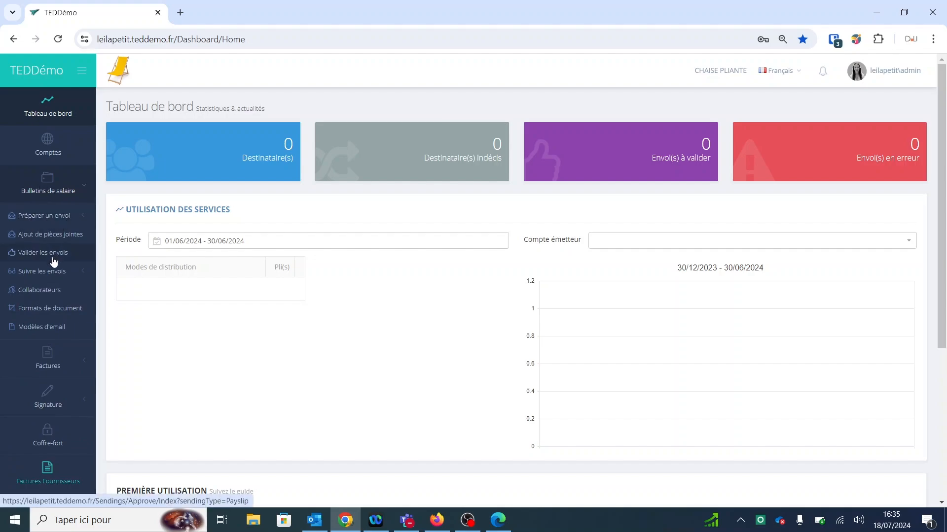
Step: Upload the clarified July 2016 payslip PDF as a Lot de bulletins and advance to Contrôle
left_click(22, 216)
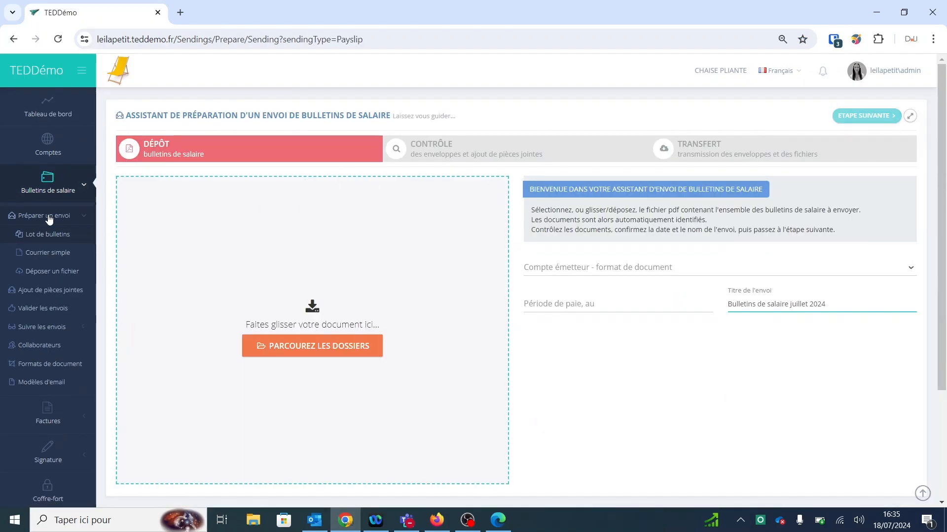
left_click(284, 344)
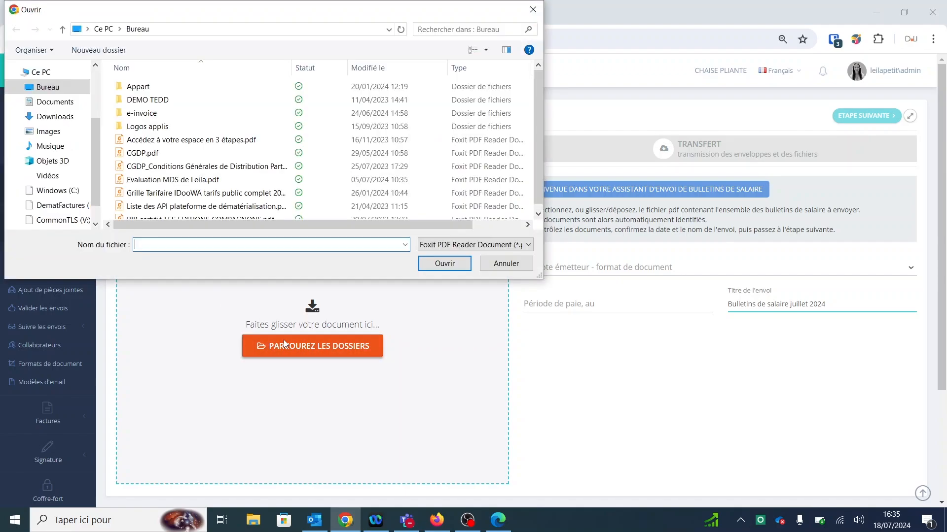
left_click(197, 113)
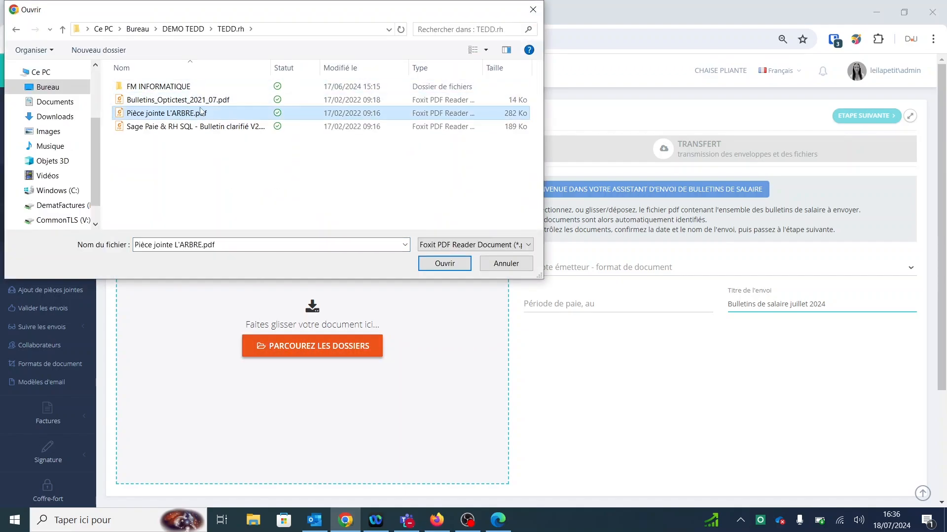
left_click(220, 127)
left_click(446, 267)
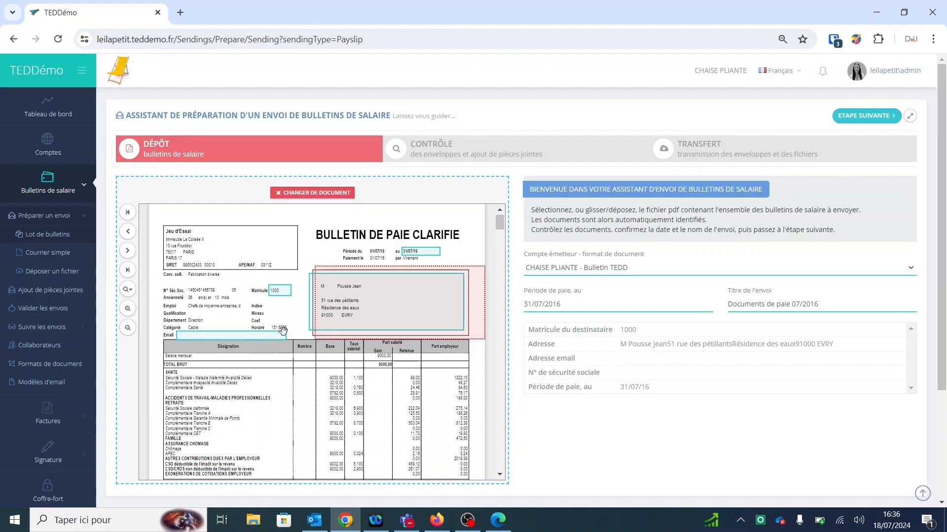
scroll(307, 369, "down", 3)
scroll(308, 369, "down", 7)
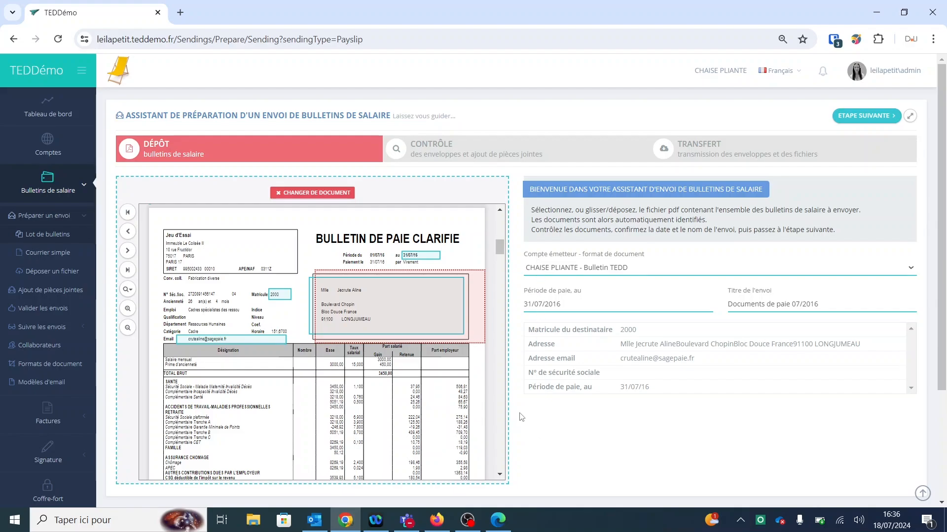
left_click(869, 115)
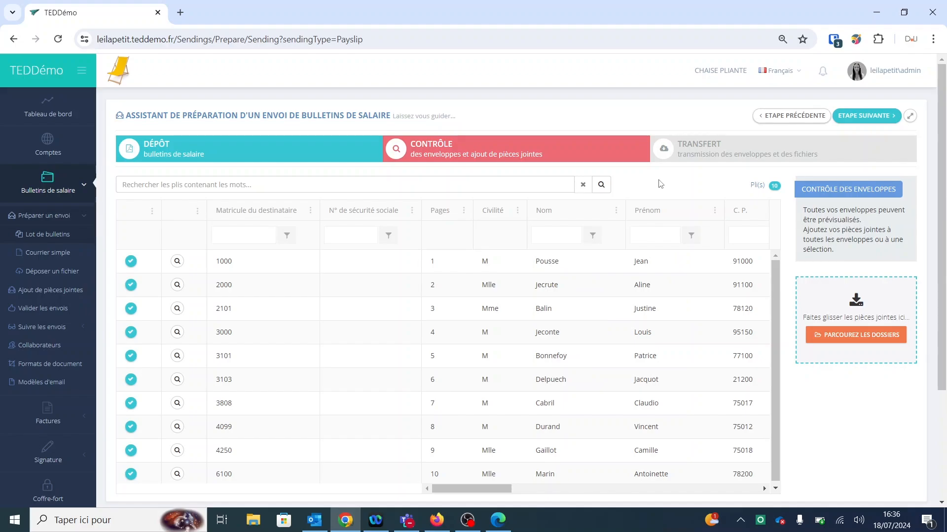
Step: Transmit the 10 July 2016 payslips with JE TRANSMETS and acknowledge the Félicitations message
left_click(852, 118)
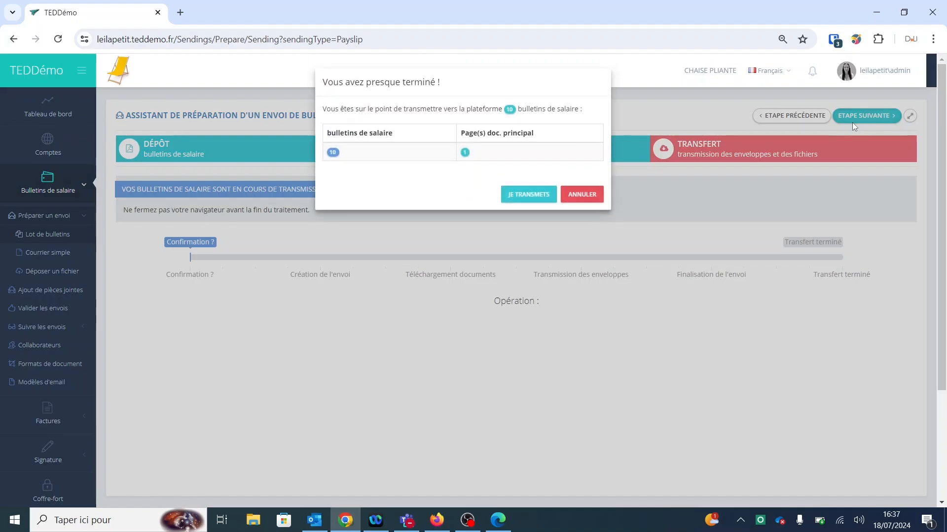
left_click(518, 194)
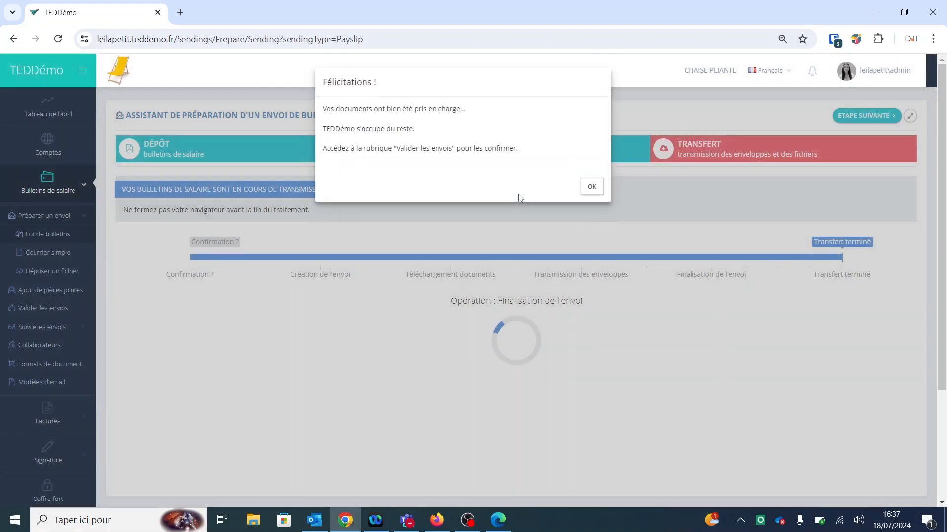
left_click(590, 187)
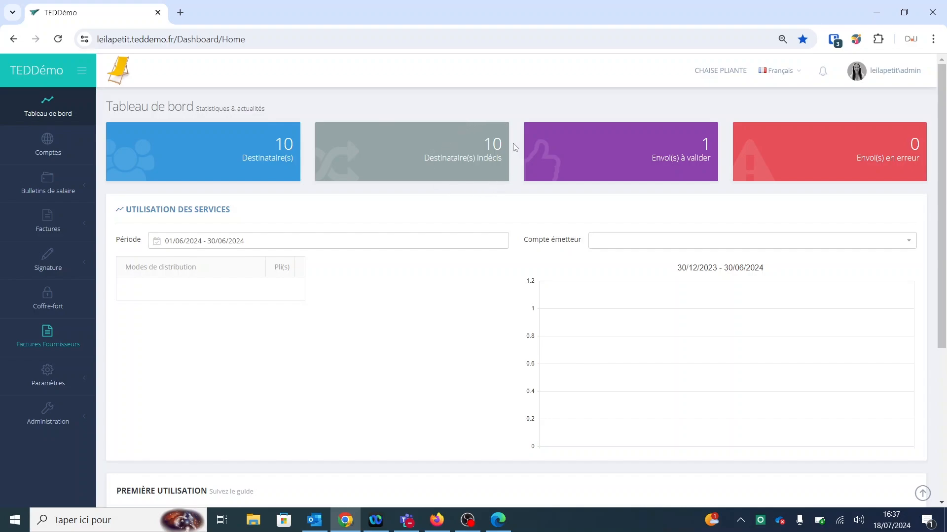
Step: Open Ajout de pièces jointes from the Bulletins de salaire sidebar menu
left_click(59, 192)
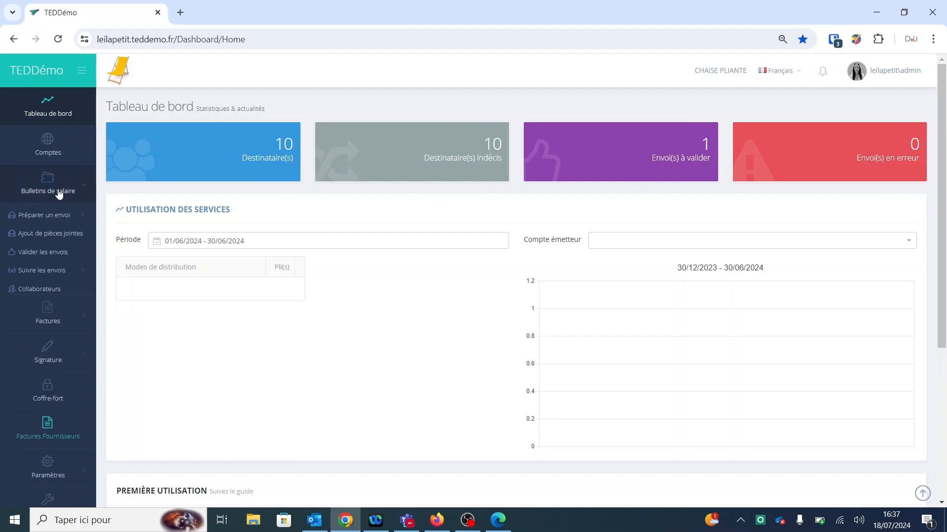
left_click(59, 235)
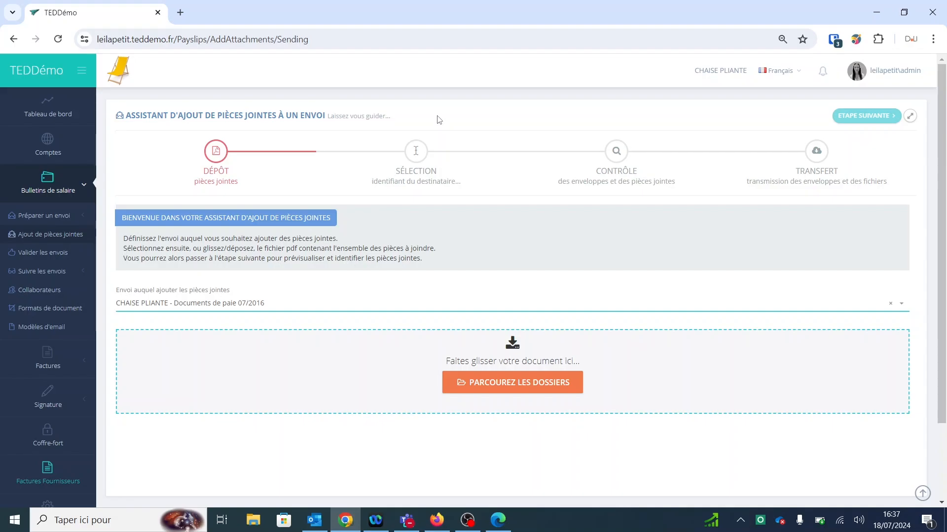
Step: Upload Pièce jointe L'ARBRE.pdf as the attachment file
left_click(513, 382)
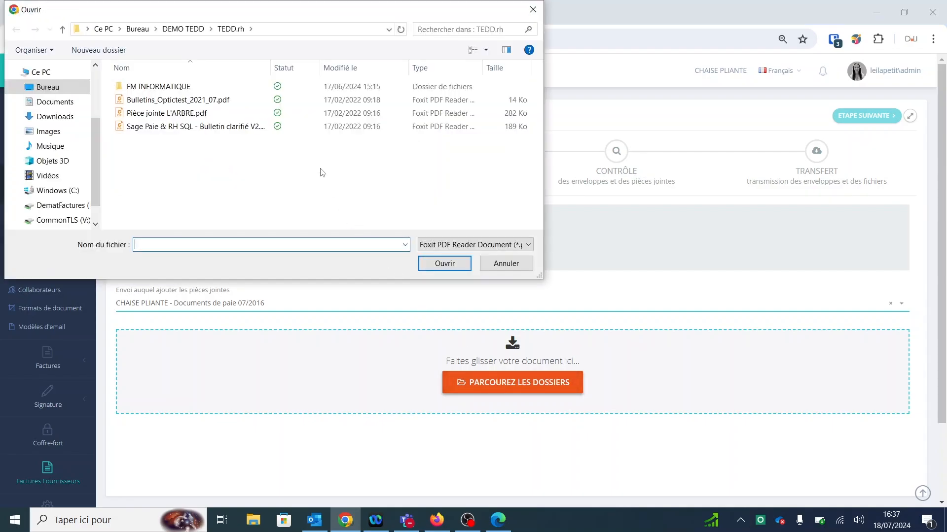
left_click(262, 113)
left_click(432, 262)
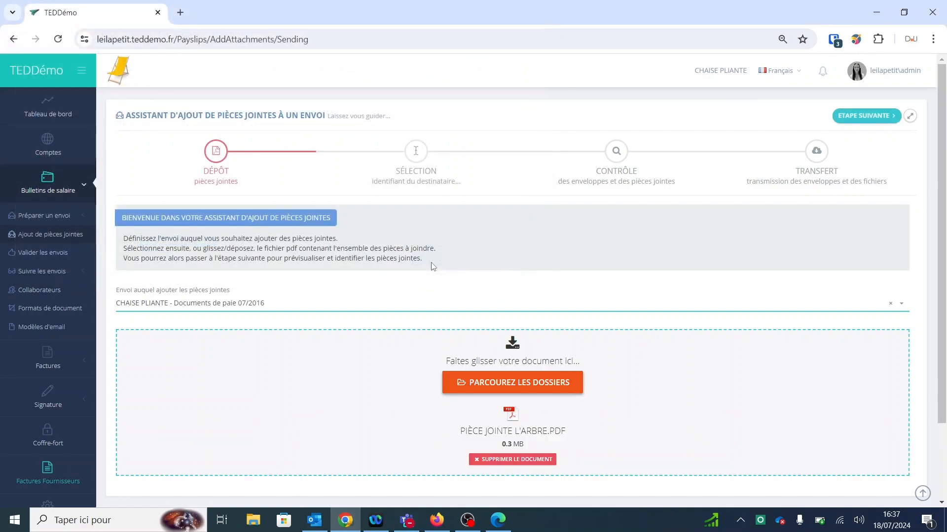
Step: Advance through Sélection and Contrôle, transmit the attachments, and acknowledge the confirmation
left_click(860, 116)
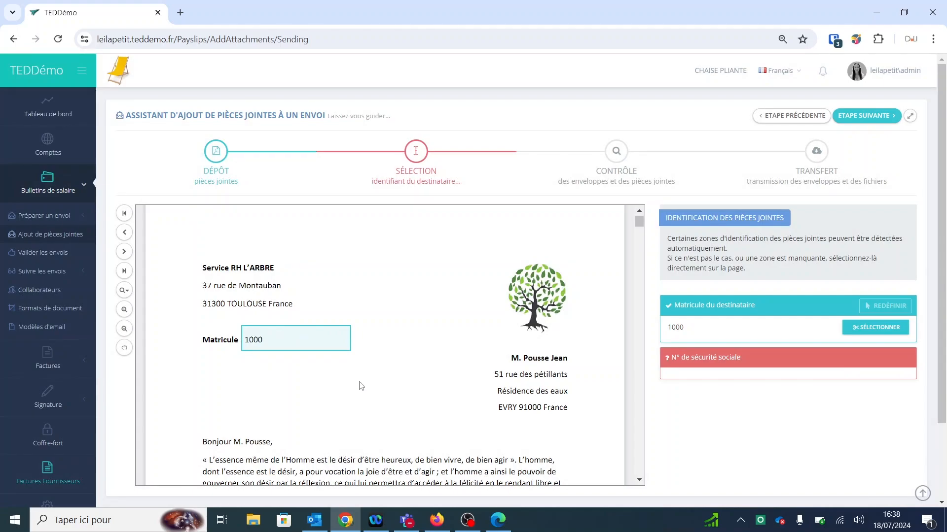
left_click(859, 121)
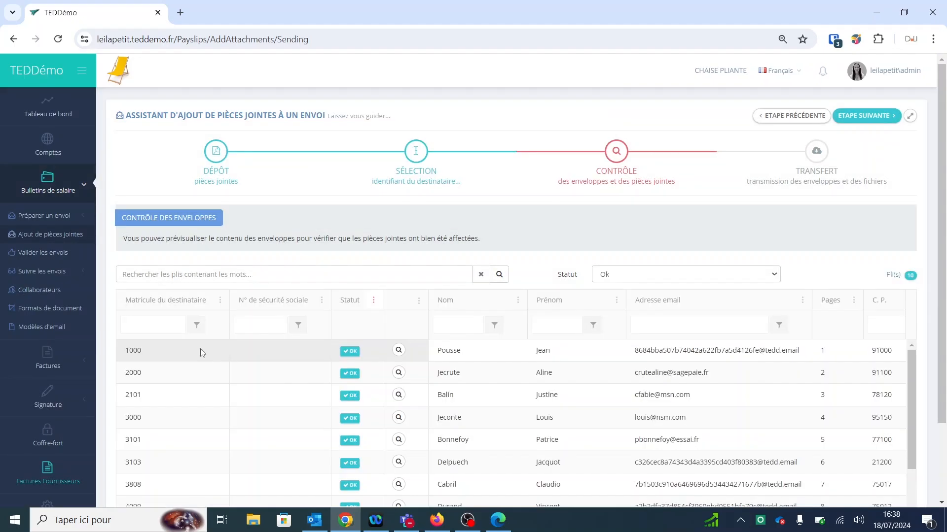
left_click(877, 114)
left_click(522, 140)
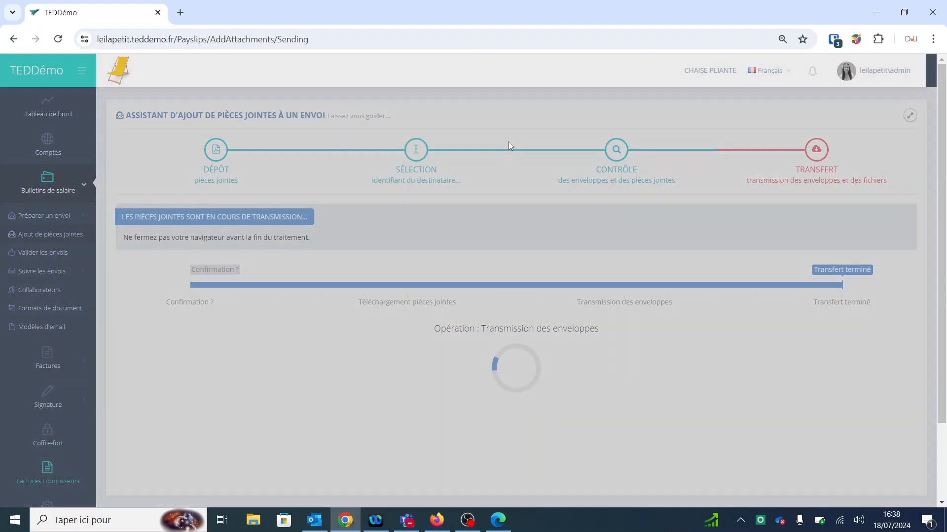
left_click(590, 186)
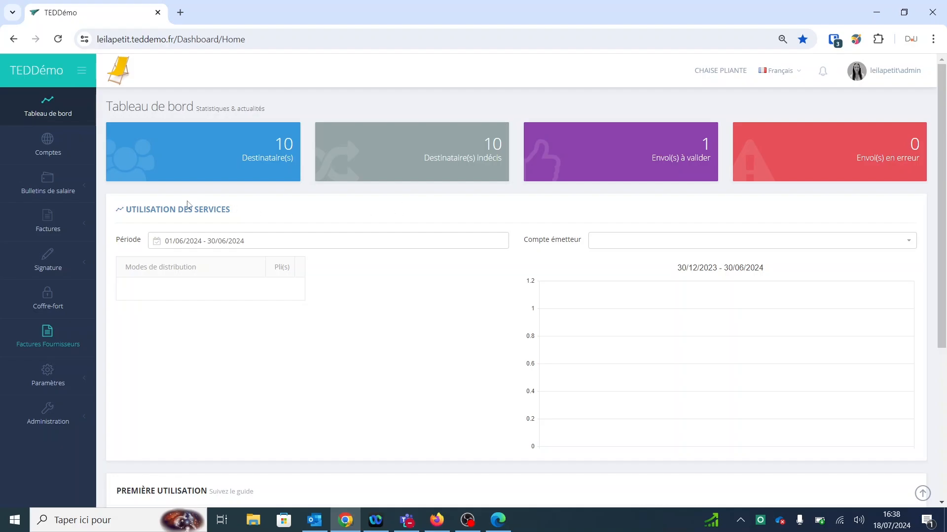
Step: Open the Documents de paie 07/2016 sending in Validation des envois
left_click(72, 181)
left_click(58, 255)
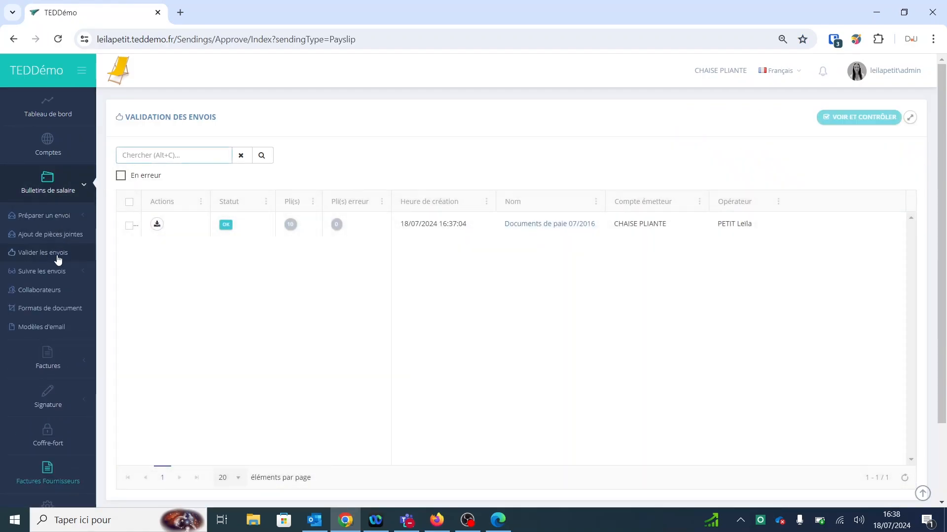
left_click(558, 223)
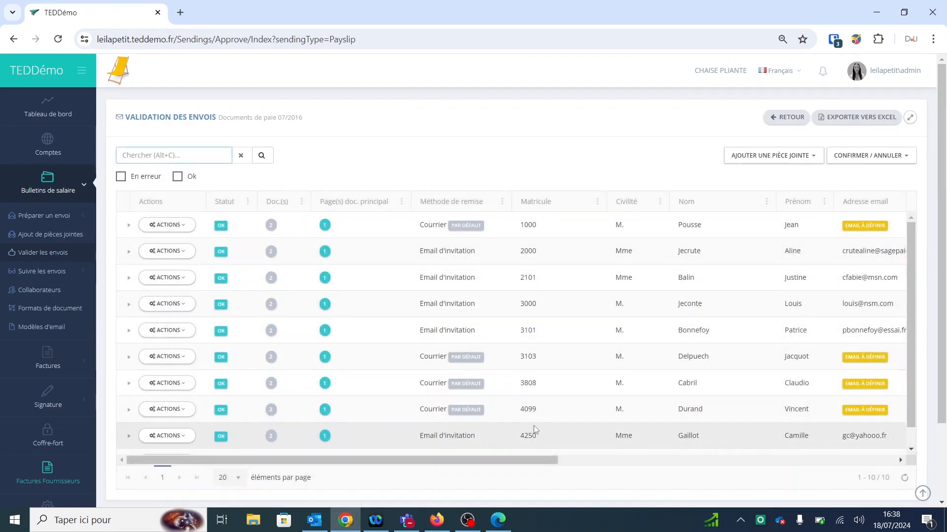
Step: Check recipient 2101's delivery method, then open the ACTIONS list for envelope 3103
left_click_drag(268, 226, 283, 225)
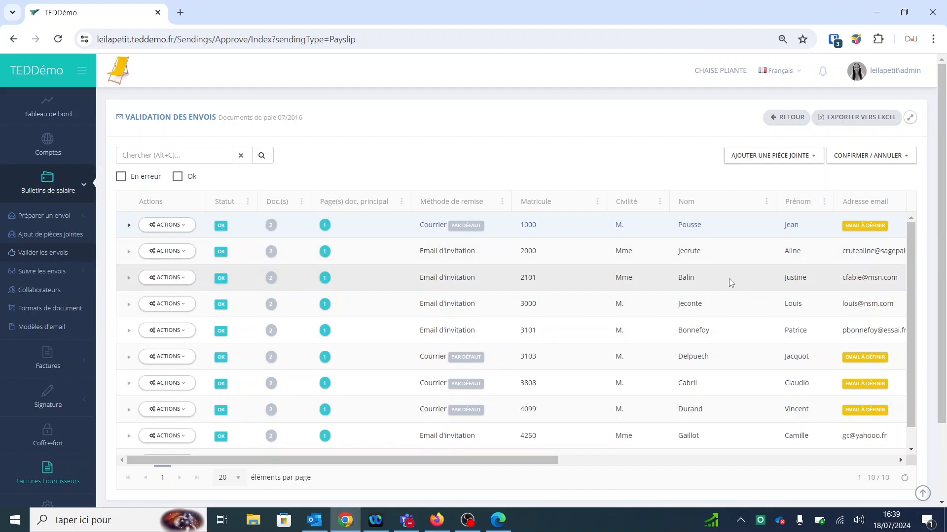
left_click_drag(416, 280, 505, 283)
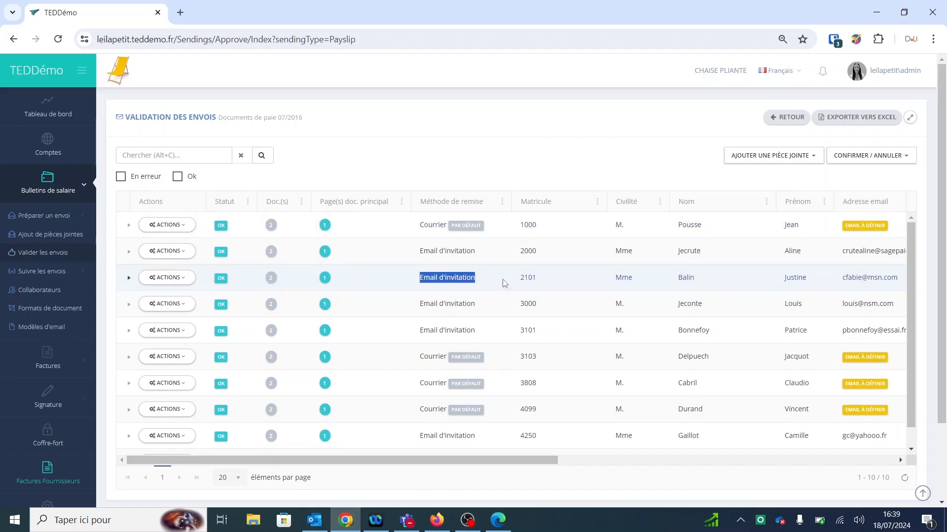
left_click(494, 282)
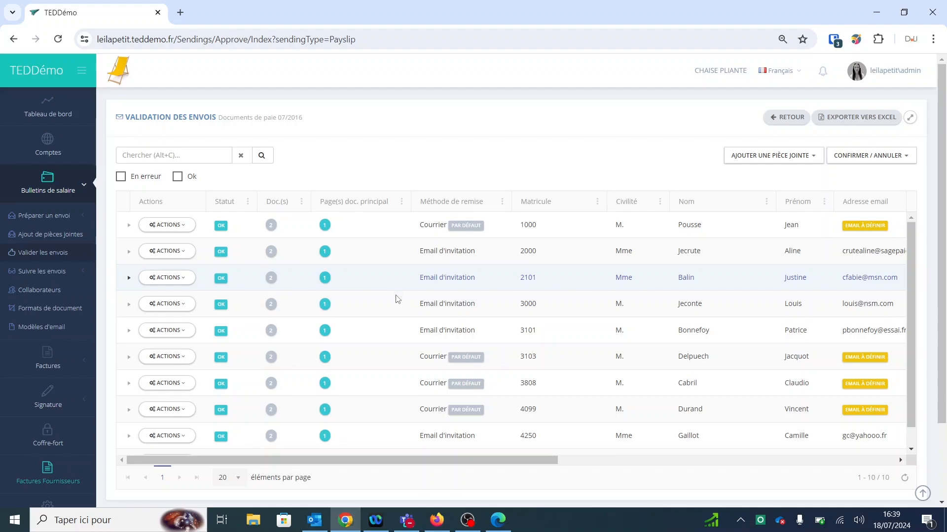
left_click(391, 362)
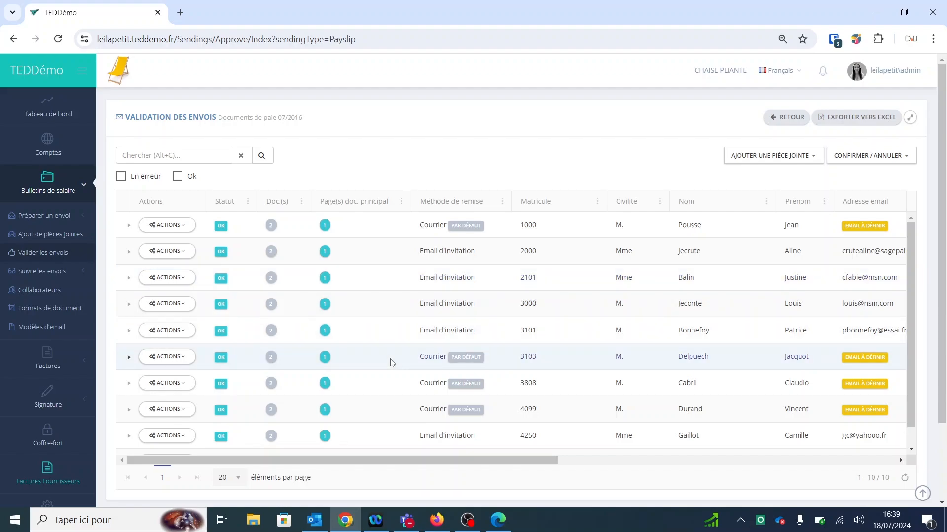
left_click(178, 357)
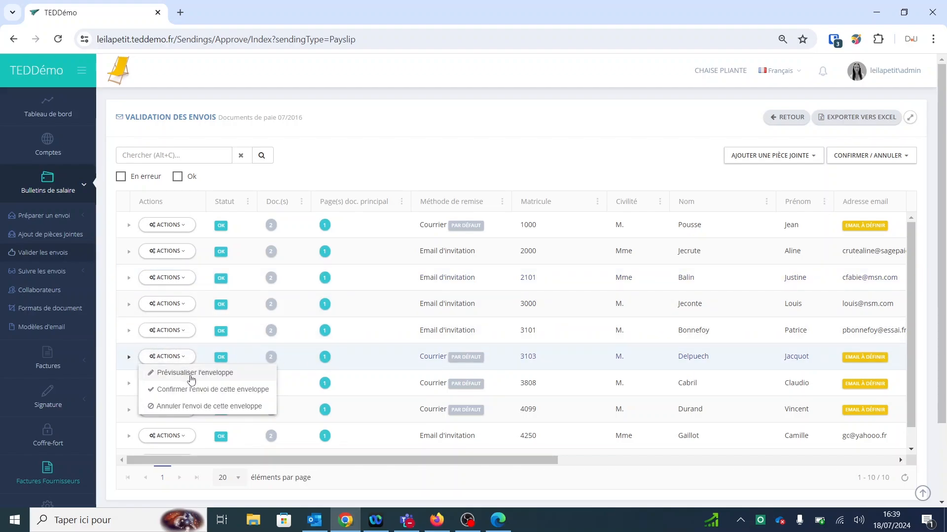
Step: Preview envelope 3103's payslip, attached letter and attachments area, then close without saving
left_click(190, 374)
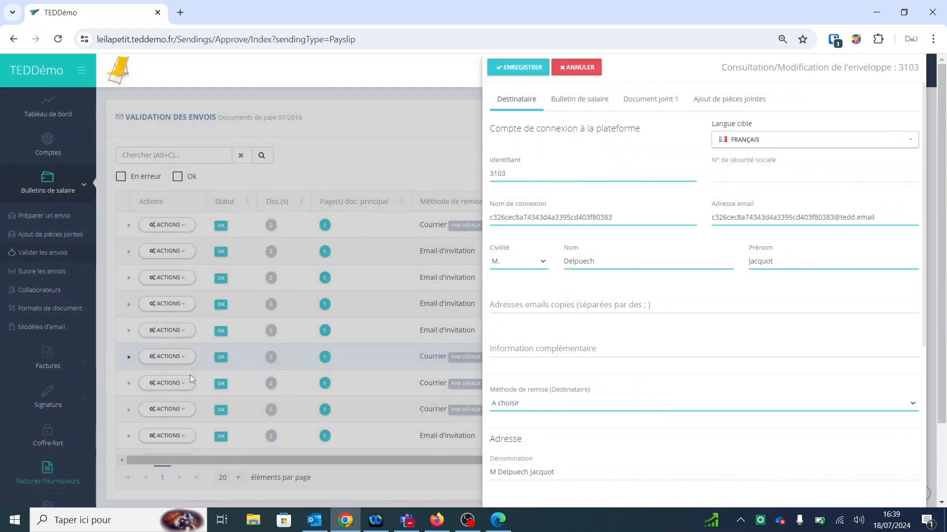
left_click(584, 107)
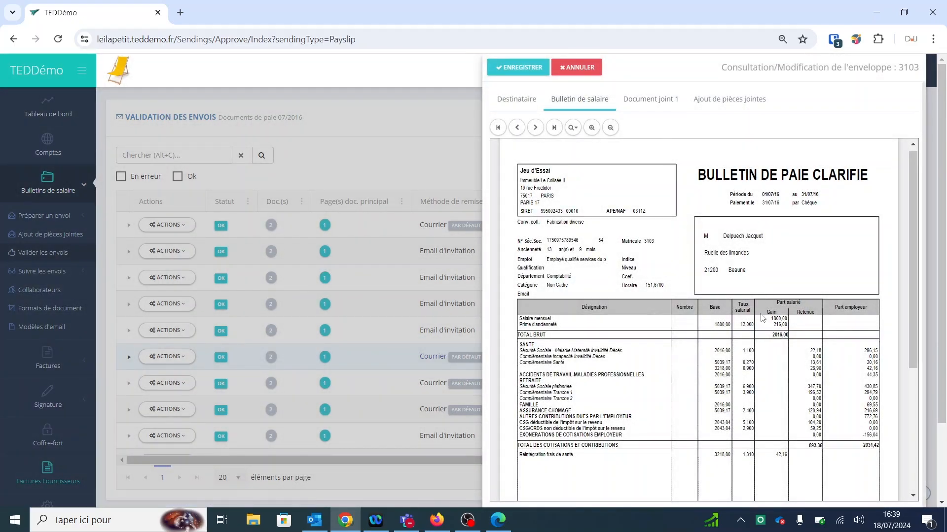
left_click(655, 99)
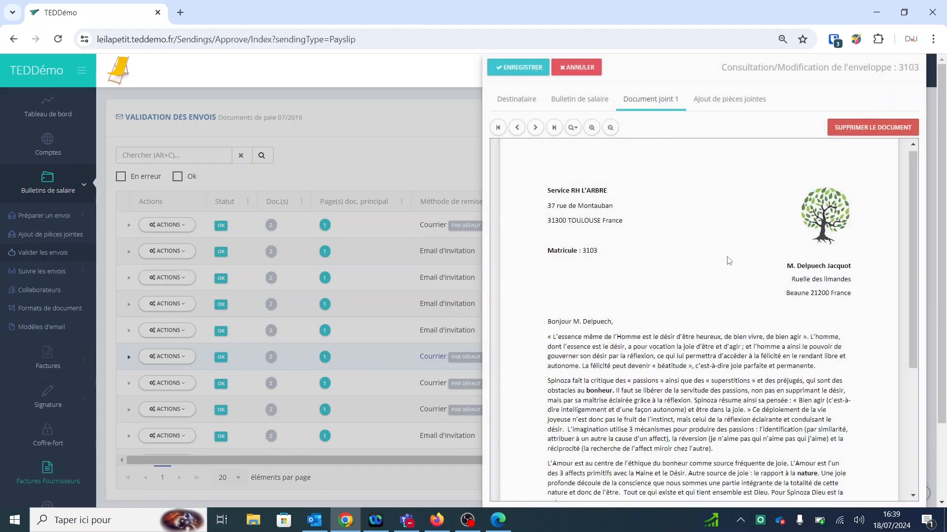
left_click(718, 101)
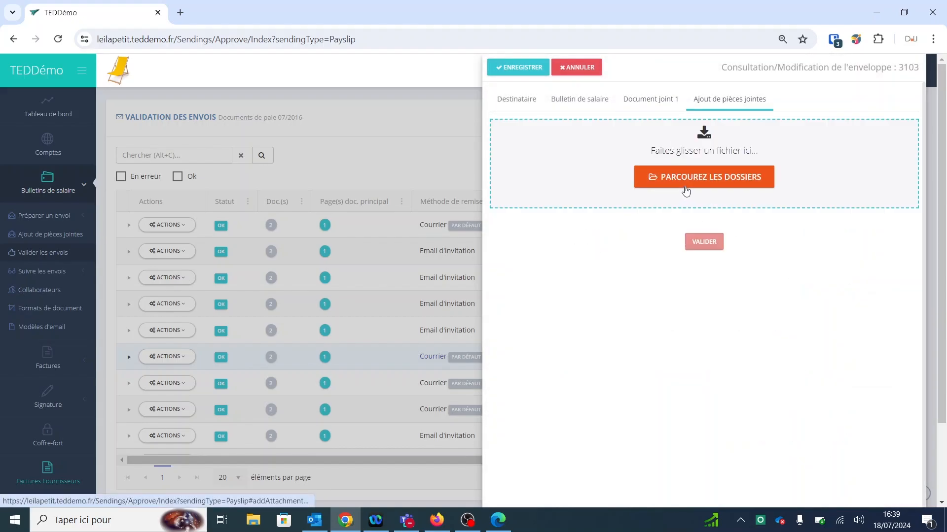
left_click(574, 68)
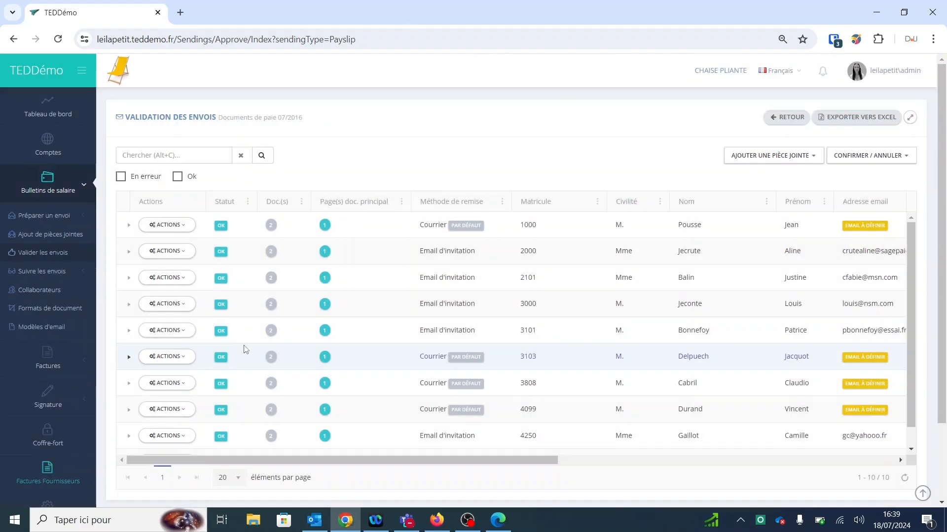
Step: Cancel the sending of envelope 3103 and confirm with Oui
left_click(181, 360)
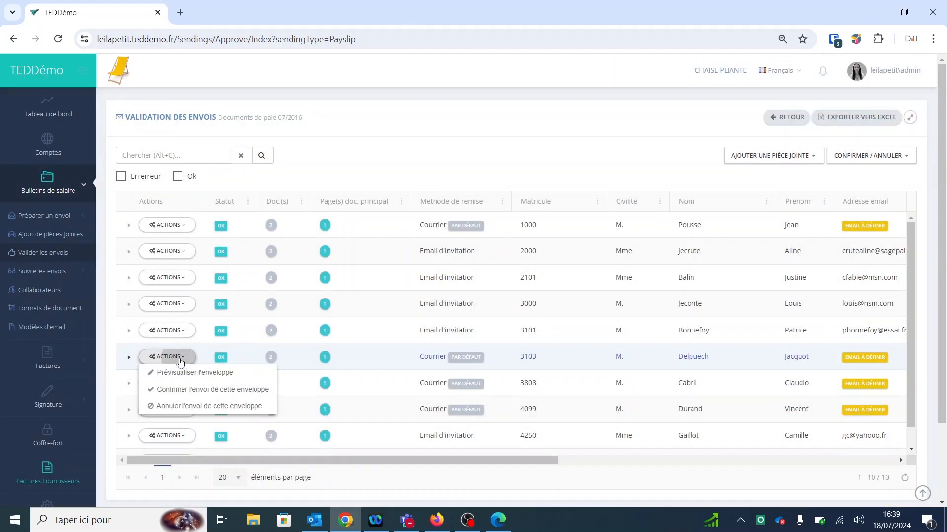
left_click(181, 407)
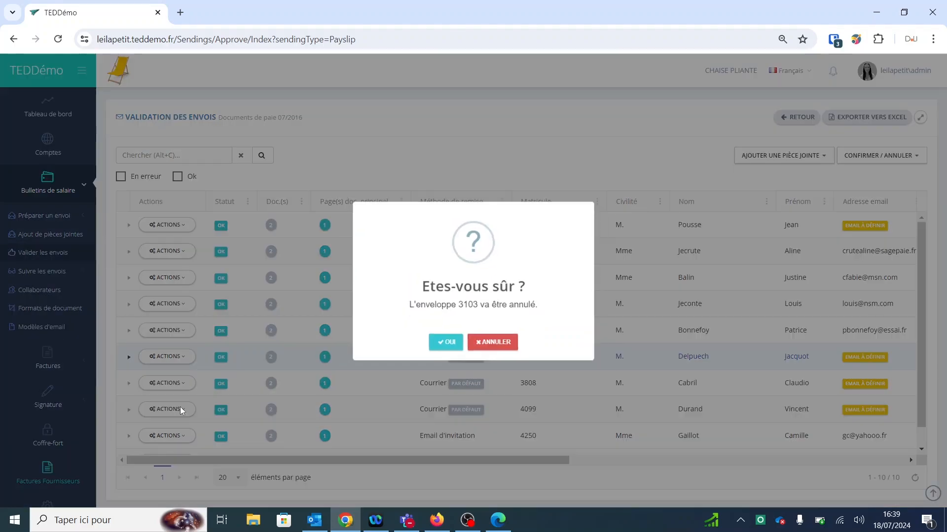
left_click(443, 343)
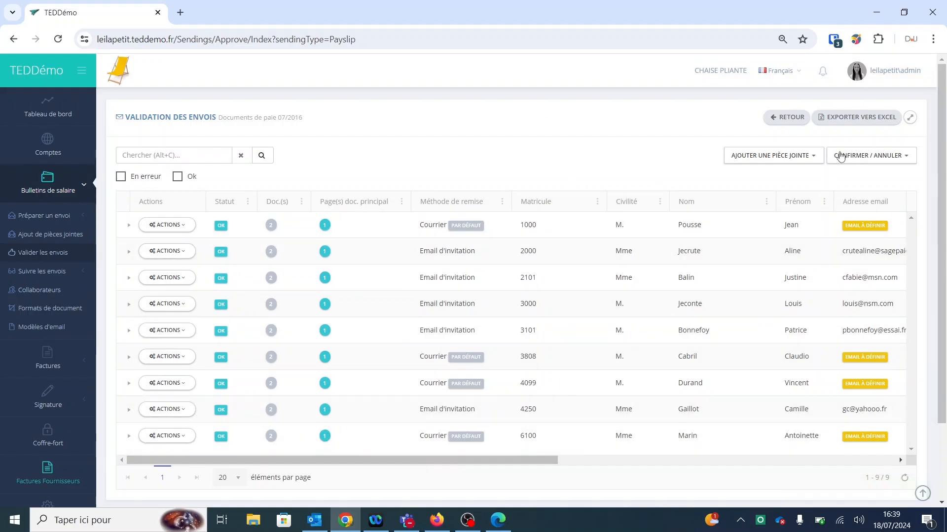
Step: Confirm the whole 07/2016 batch using the suggested demo e-mail and confirm the execution options
left_click(865, 156)
left_click(842, 175)
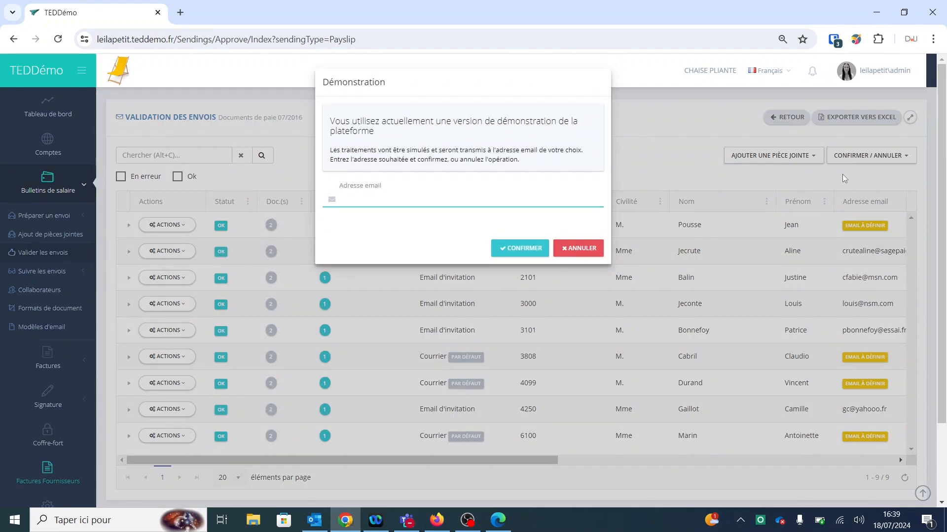
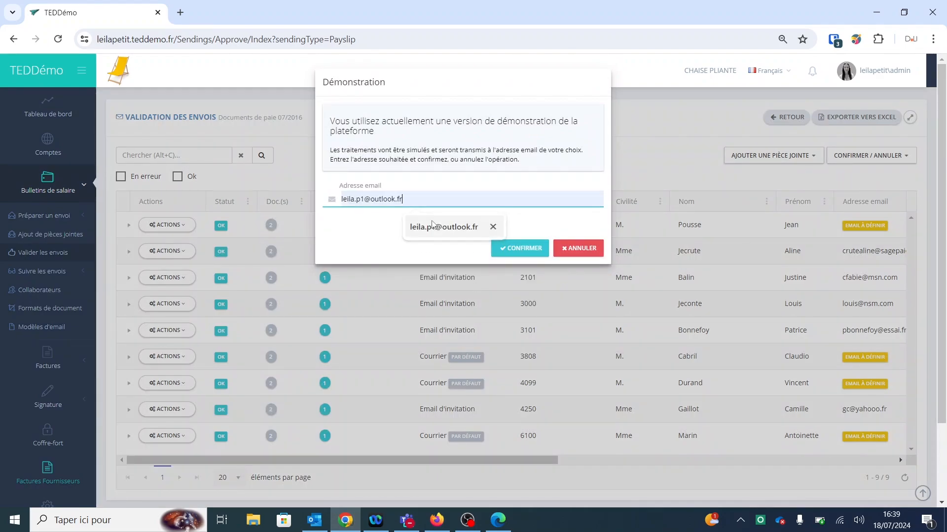
left_click(433, 227)
left_click(508, 248)
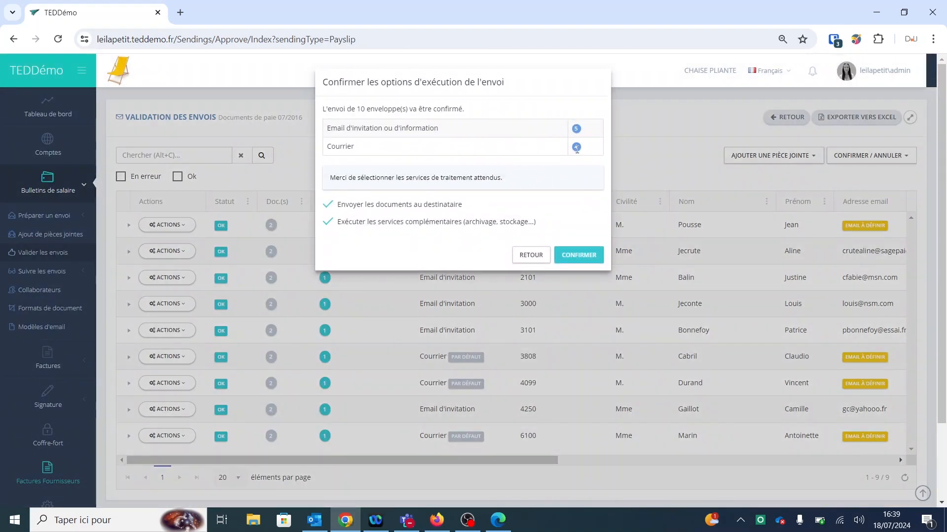
left_click(583, 257)
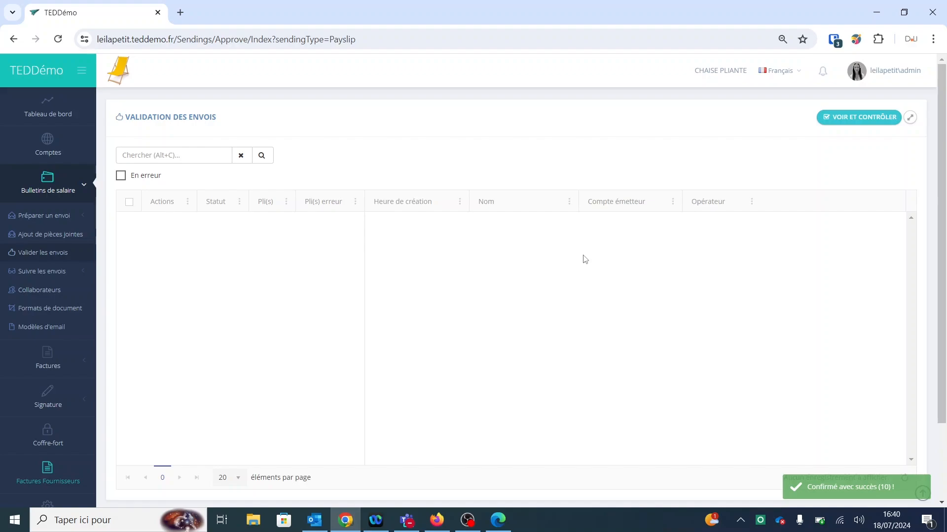
Step: Open the Suivre les envois > Par envoi history for Documents de paie 07/2016
left_click(42, 271)
scroll(44, 272, "down", 1)
left_click(51, 217)
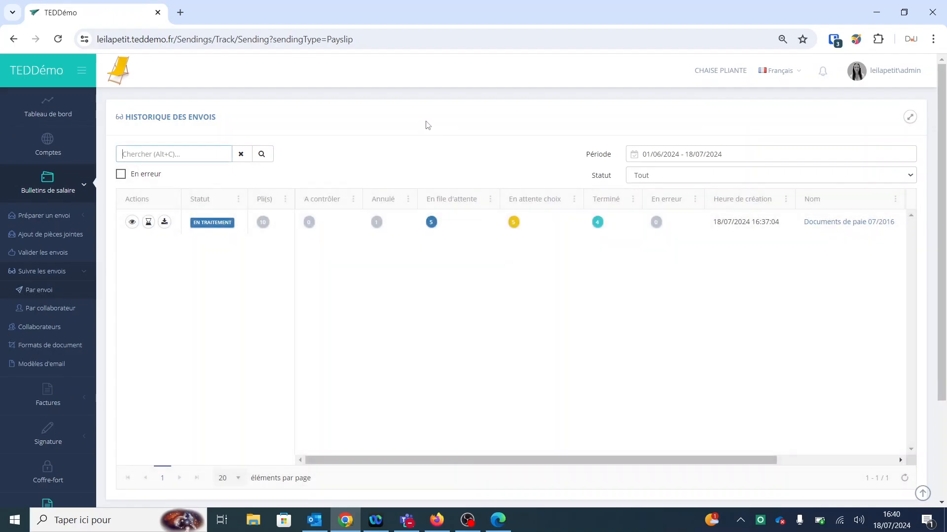
left_click(849, 225)
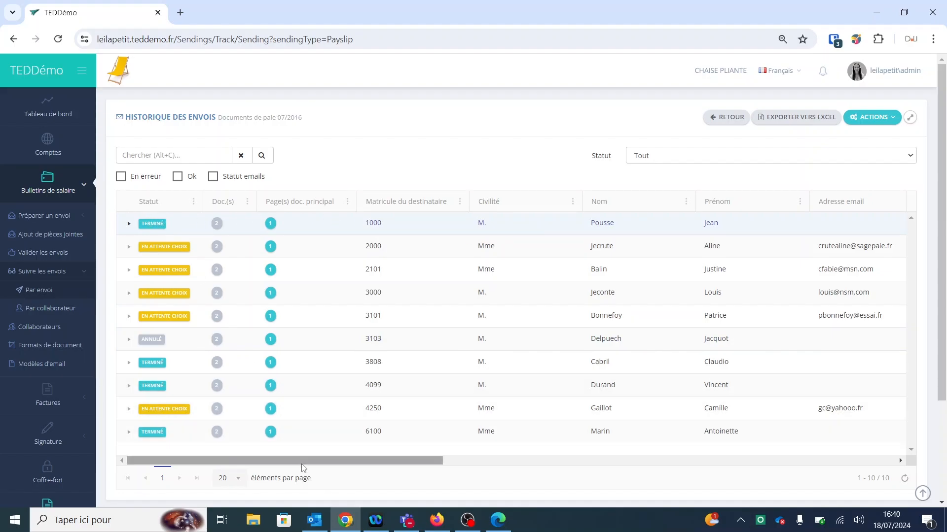
Step: Review recipient 1000's Courrier processing report, then close it with FERMER
left_click_drag(317, 462, 488, 461)
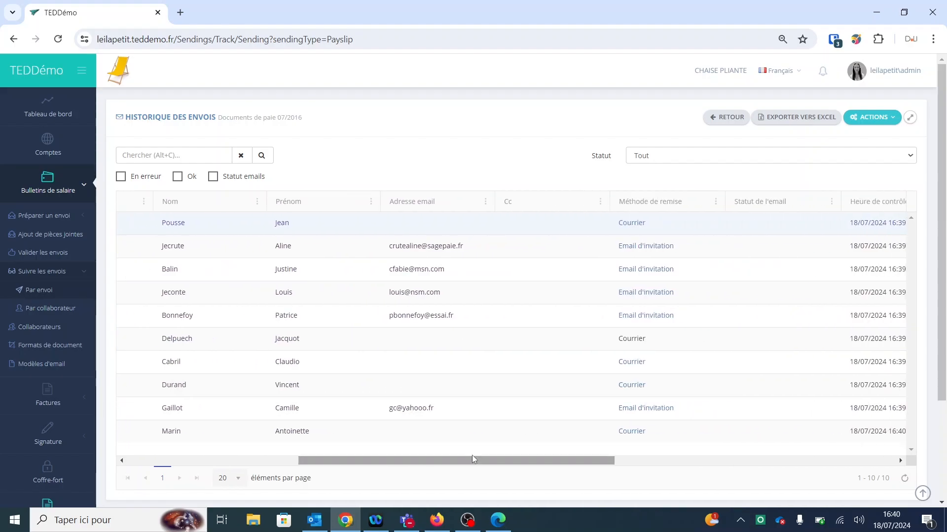
left_click(636, 222)
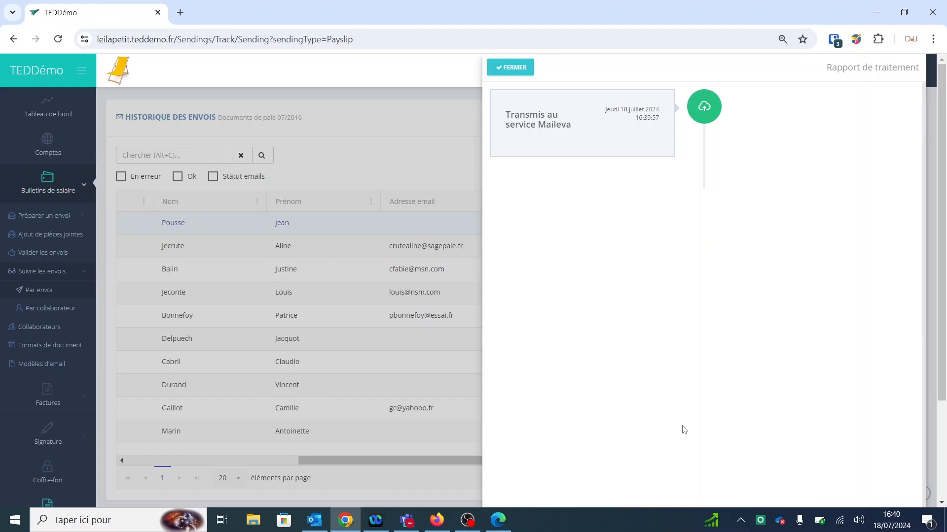
left_click(510, 67)
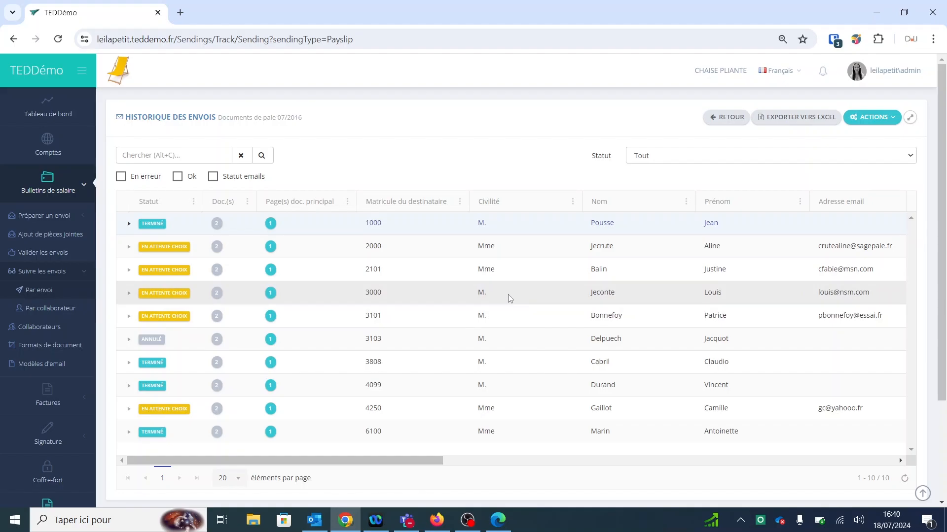
Step: Review employee 2101's e-mail history from the Collaborateurs list, then close the panel
left_click(36, 330)
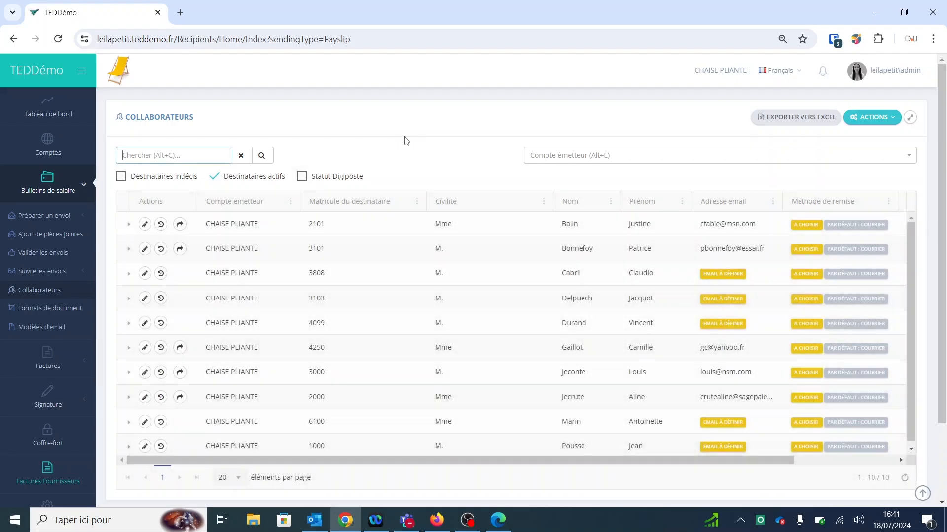
left_click(160, 224)
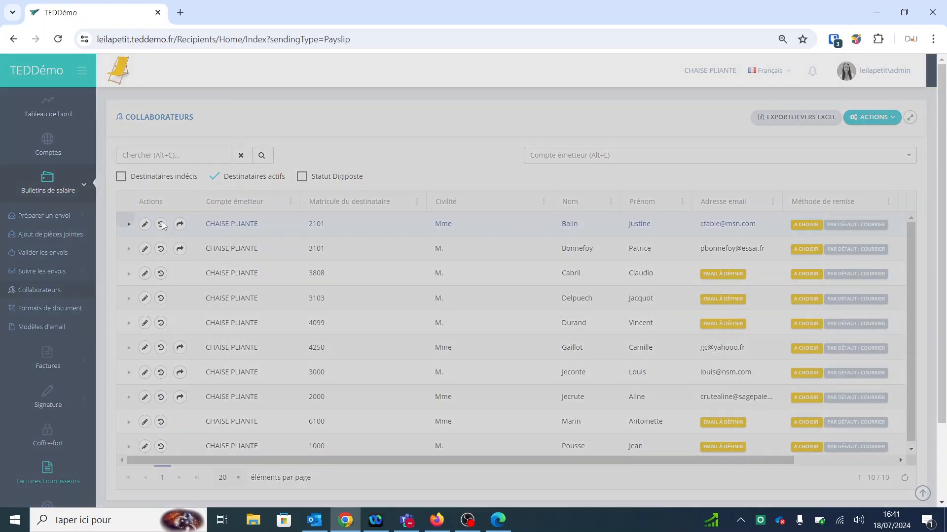
left_click(625, 110)
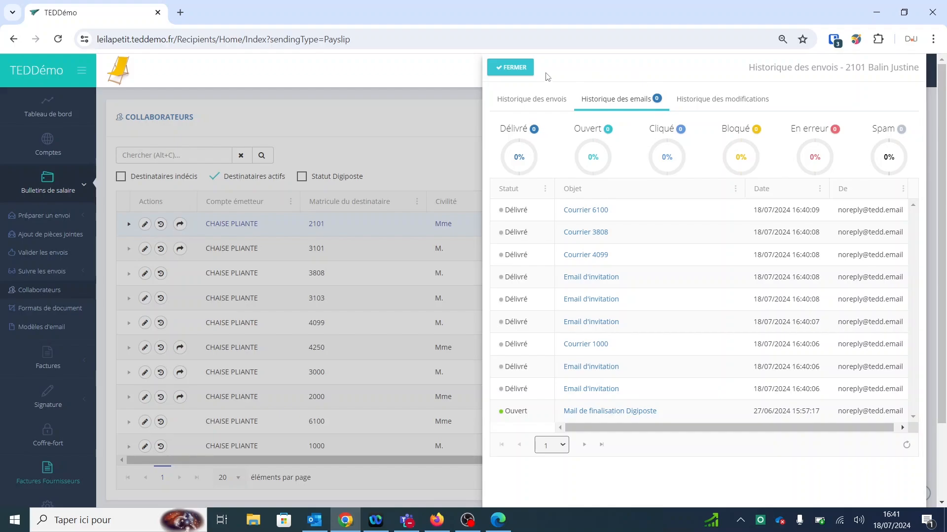
left_click(512, 68)
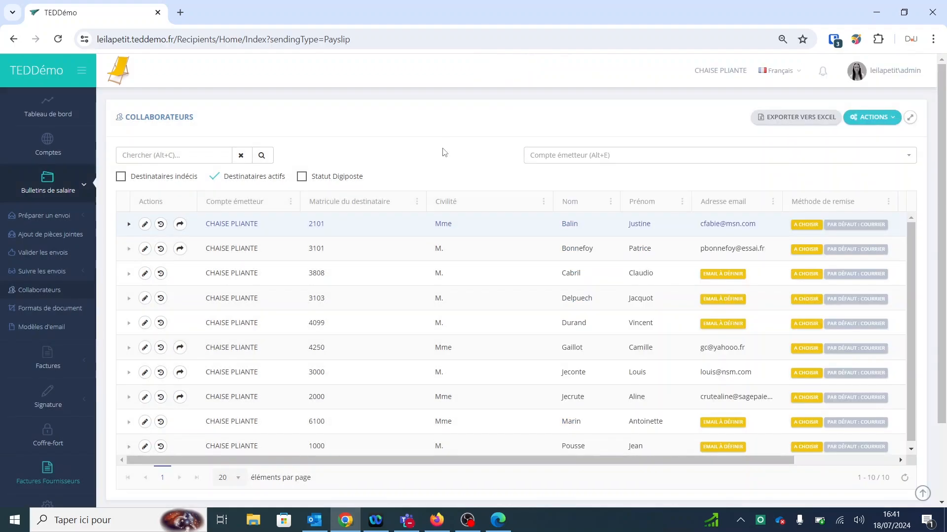
Step: In Outlook, read the invitation e-mail's text about HR going digital
left_click(438, 526)
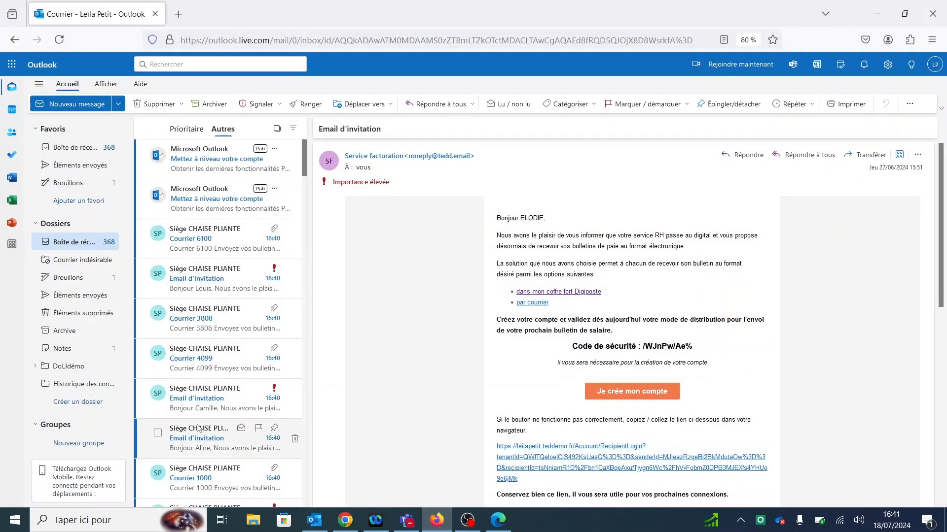
scroll(212, 429, "down", 2)
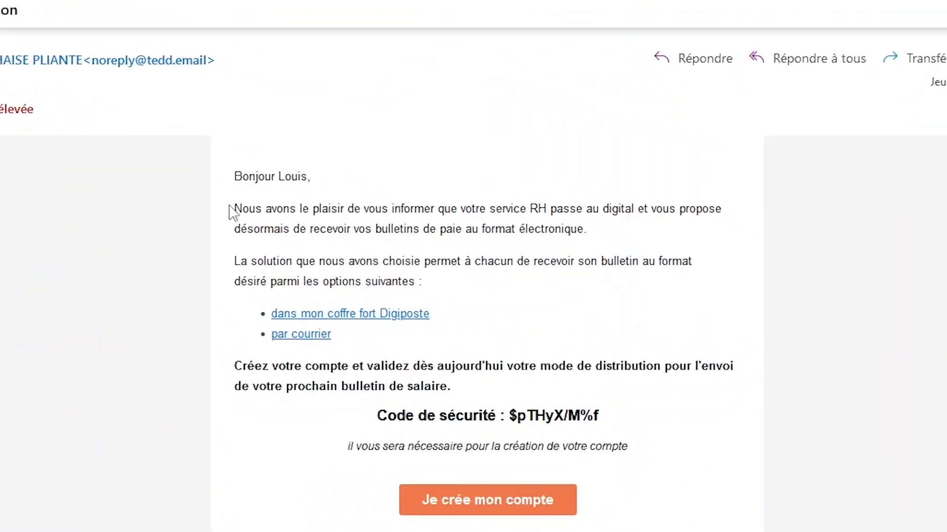
left_click_drag(655, 236, 683, 236)
left_click_drag(625, 213, 626, 211)
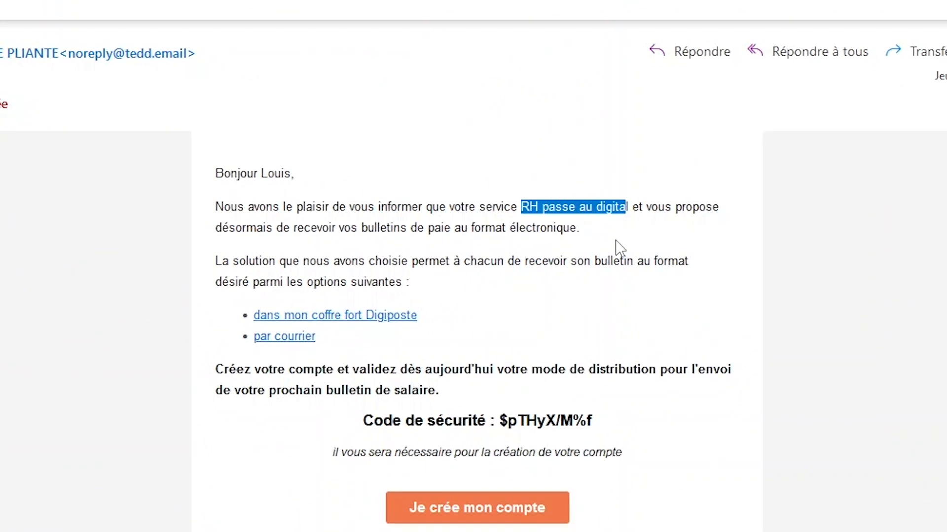
left_click(612, 245)
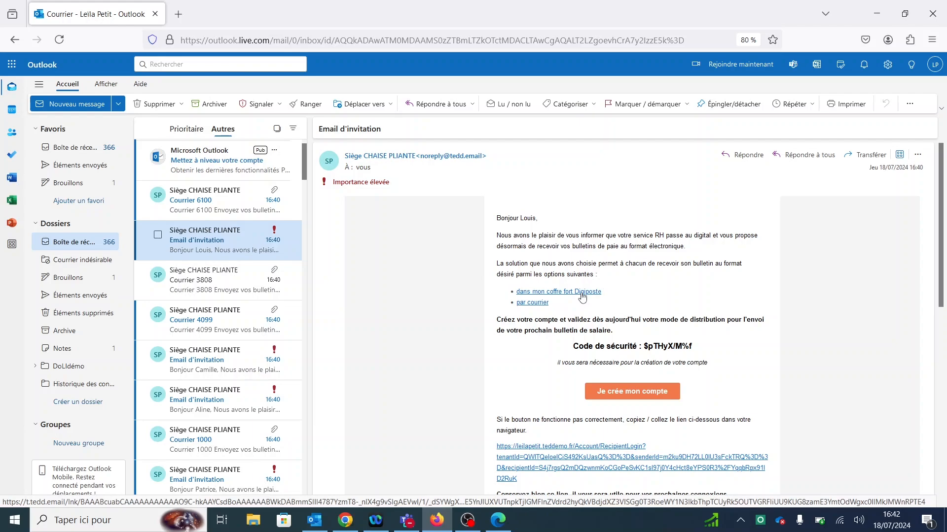
Step: Choose 'dans mon coffre fort Digiposte' as delivery method and dismiss the translation offer
left_click(582, 296)
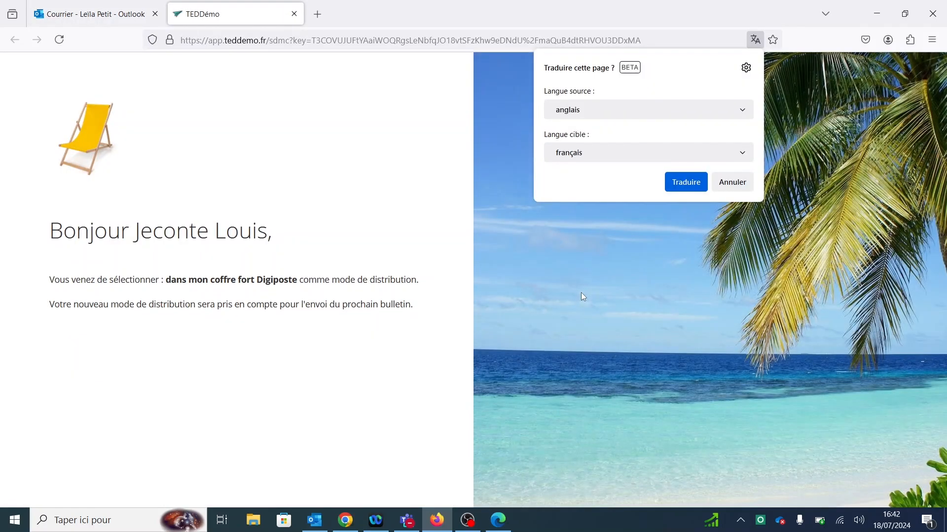
left_click(745, 183)
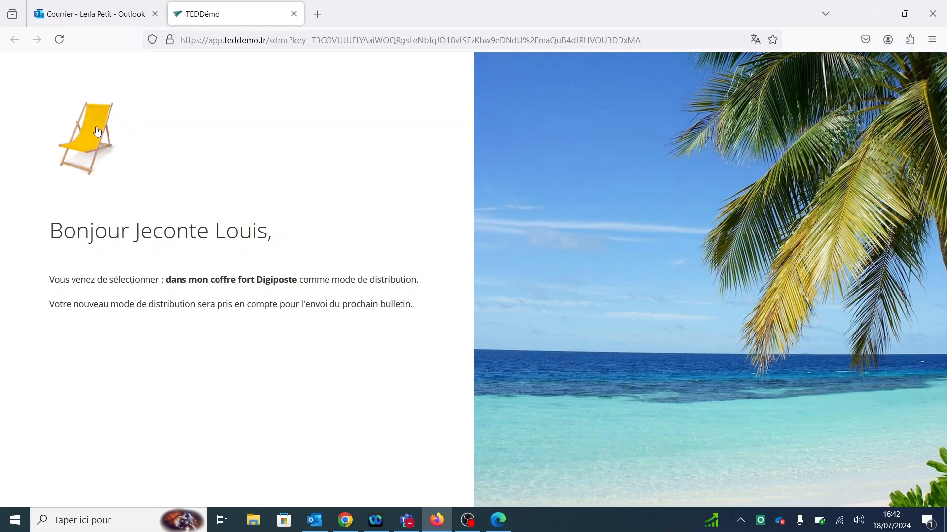
left_click_drag(176, 279, 306, 281)
Step: In TEDDémo, open the 07/2016 payslip sending via Suivre les envois > Par envoi
left_click(365, 274)
left_click(345, 521)
left_click(42, 271)
scroll(42, 256, "down", 2)
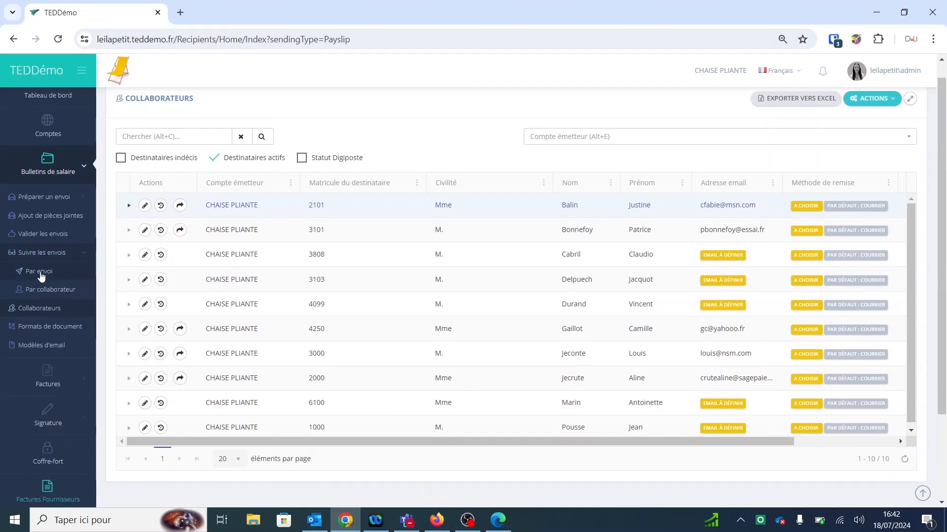
left_click(39, 217)
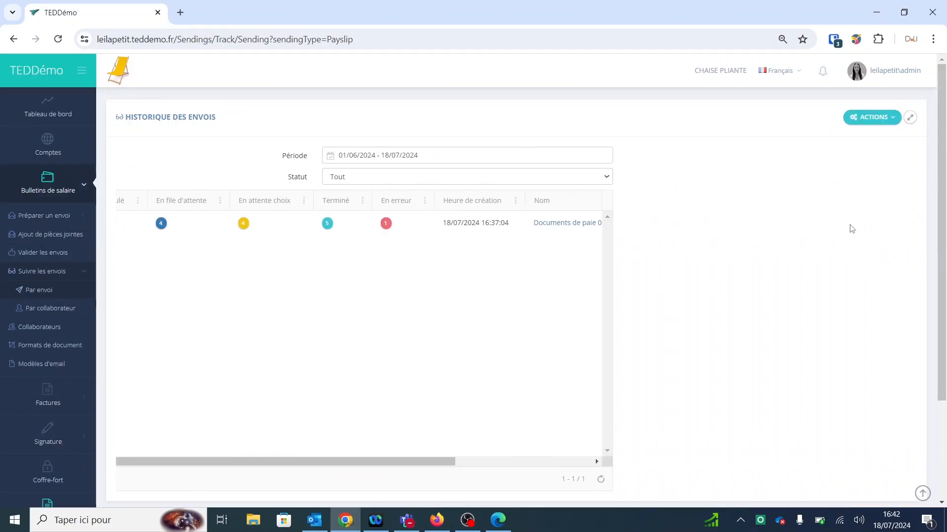
left_click(851, 226)
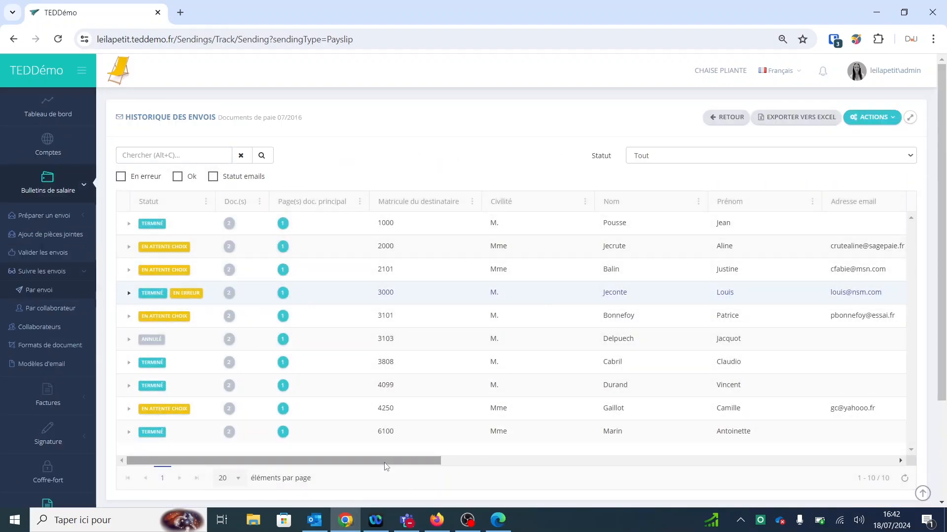
Step: Verify the recipient's delivery method shows Digiposte, then return to the Tableau de bord
left_click_drag(384, 461, 605, 481)
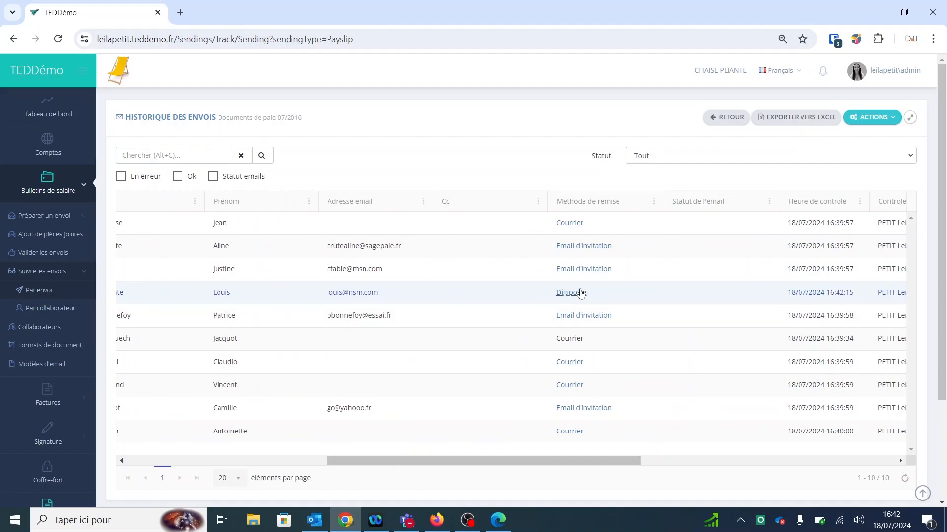
left_click_drag(553, 295, 595, 295)
left_click(515, 137)
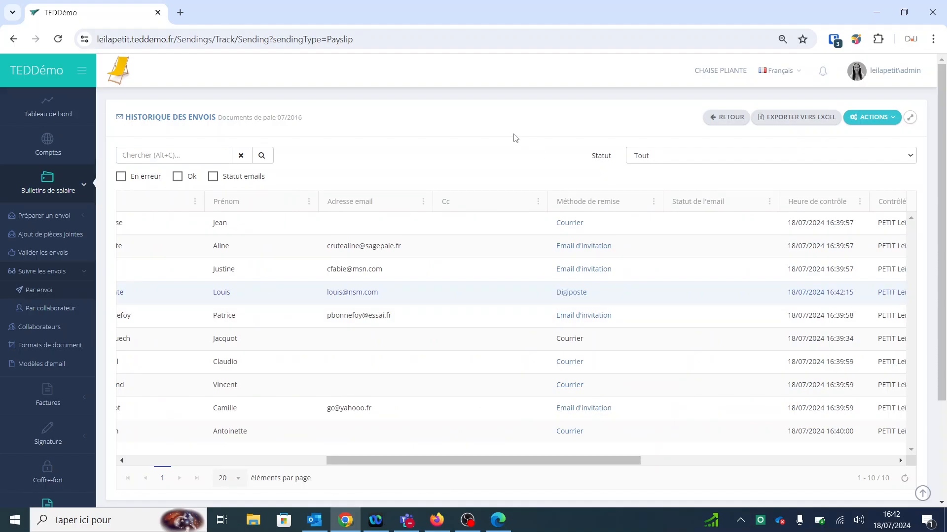
left_click(47, 113)
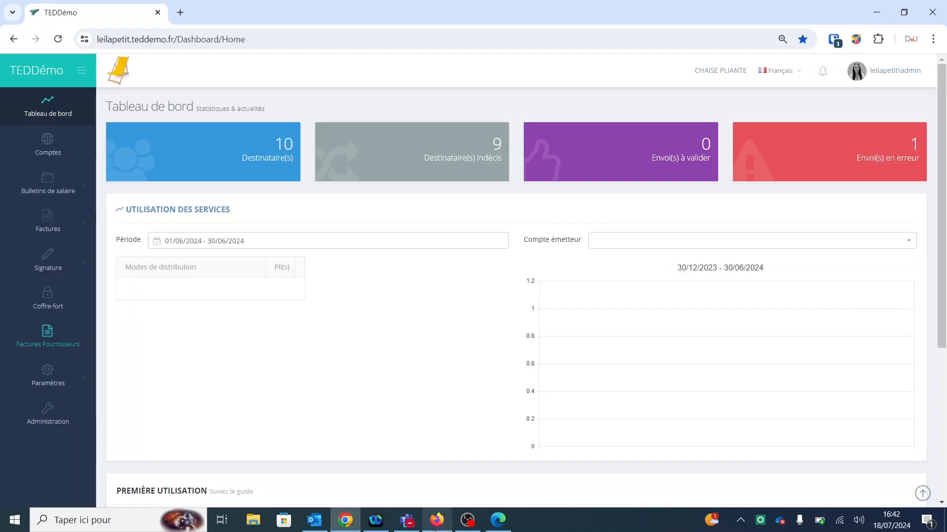
left_click(437, 520)
Step: Open the Chaise Pliante message in DoLIdémo and follow 'Je finalise mon inscription' to Digiposte
left_click(294, 15)
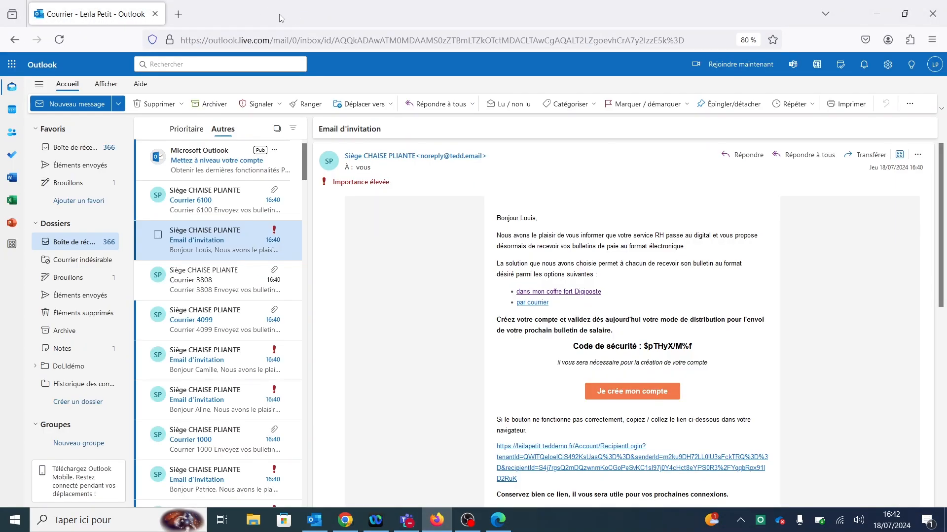
left_click(74, 367)
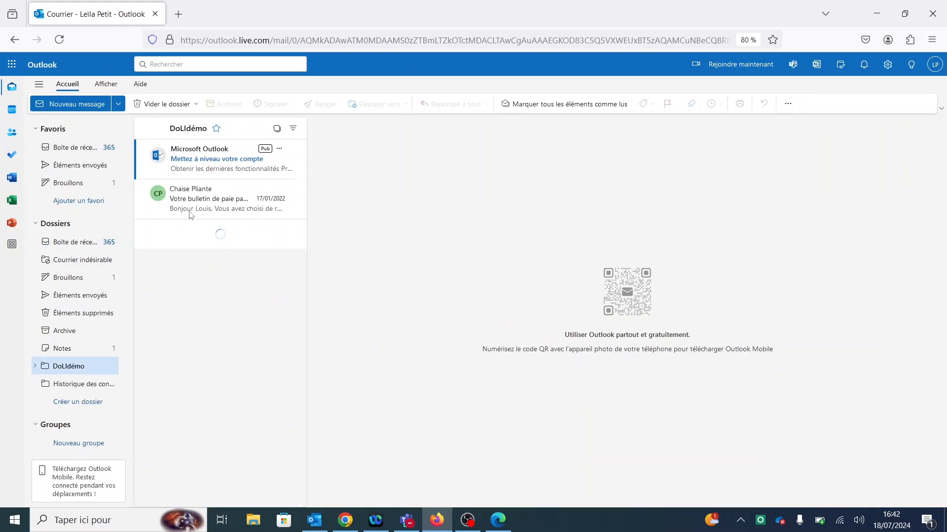
left_click(185, 206)
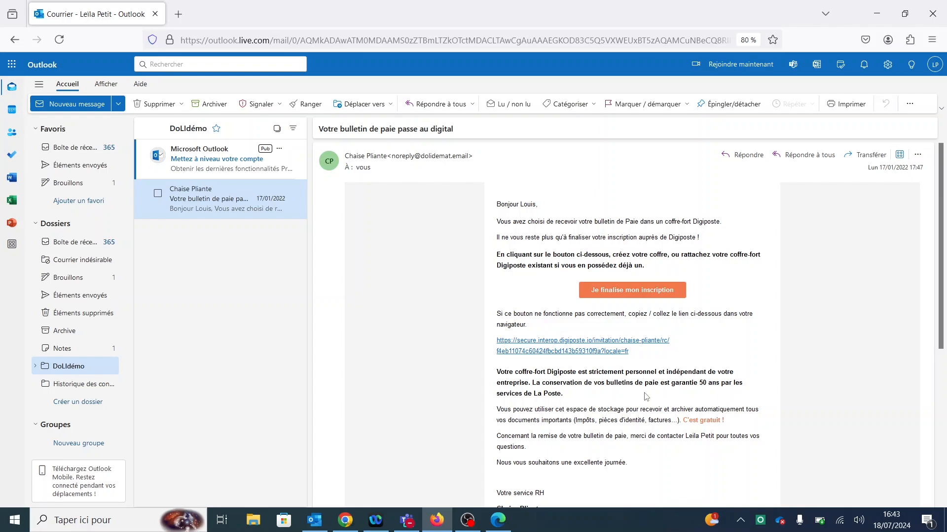
left_click(628, 294)
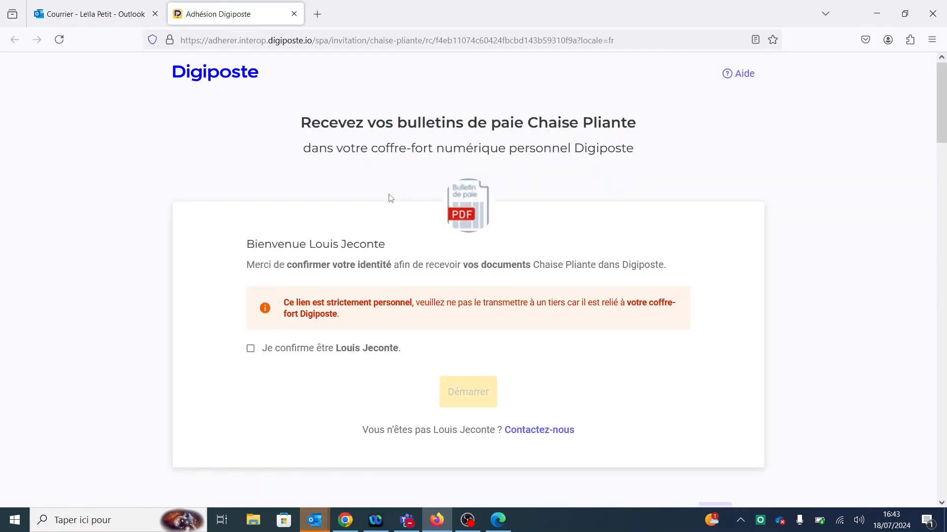
Step: Tick 'Je confirme être…', select Démarrer, then choose 'Non, je crée mon Digiposte'
left_click(251, 348)
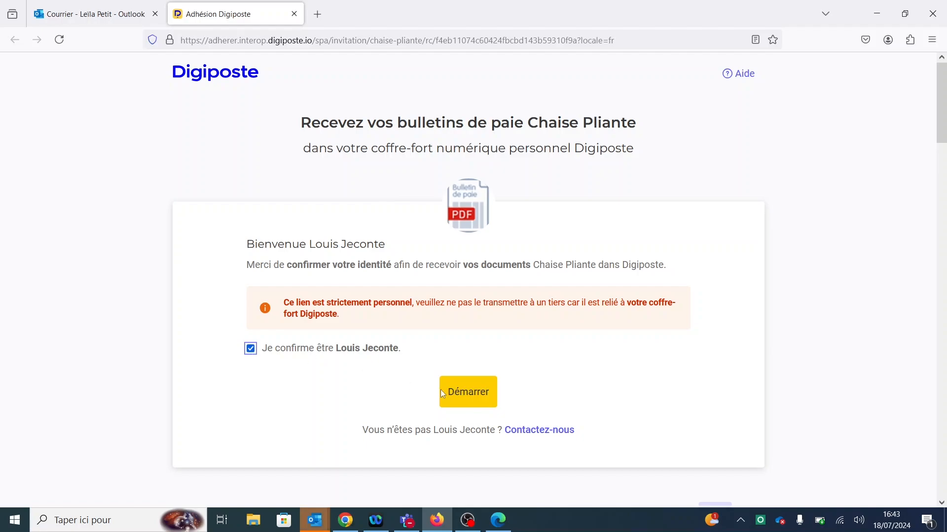
left_click(468, 393)
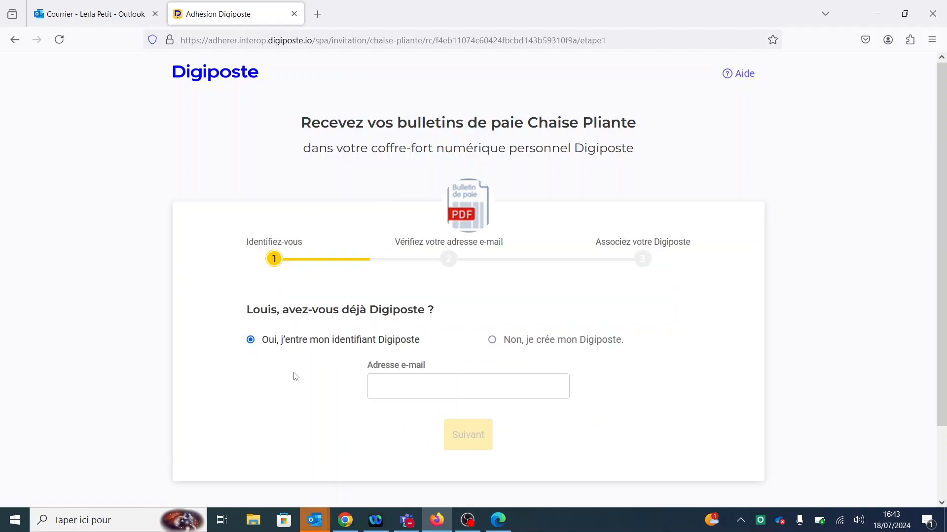
left_click(418, 383)
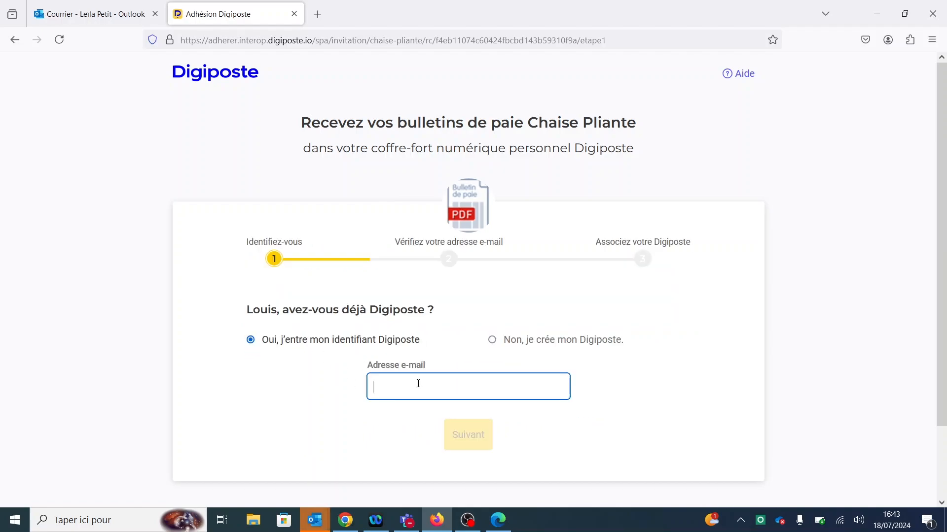
left_click(492, 341)
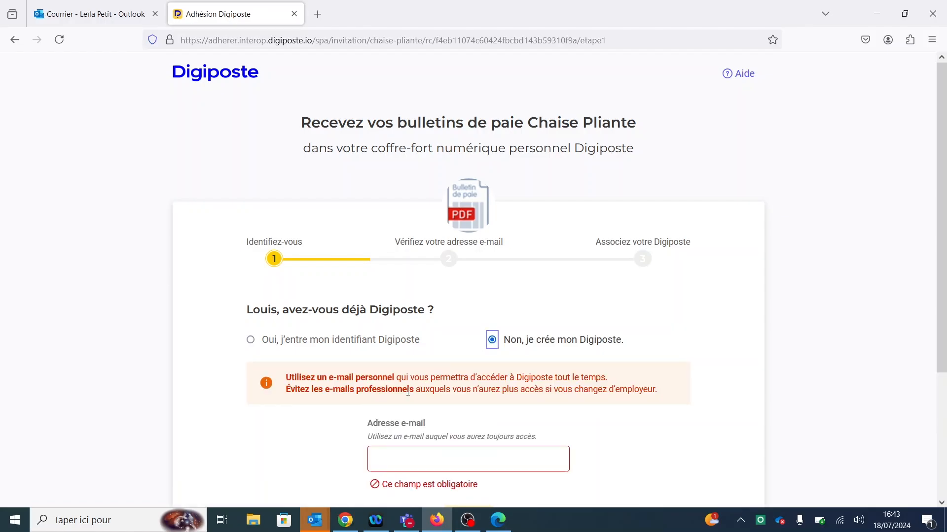
left_click_drag(329, 378, 399, 378)
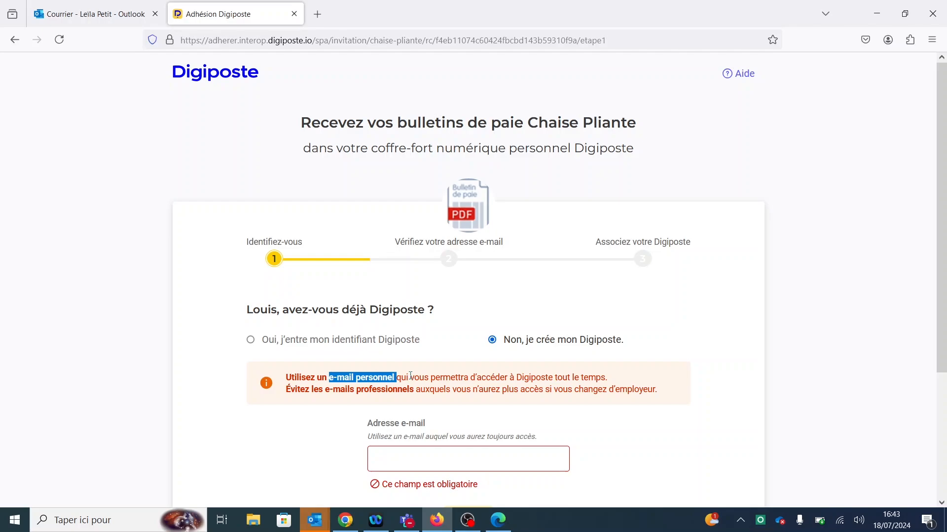
left_click_drag(362, 390, 675, 383)
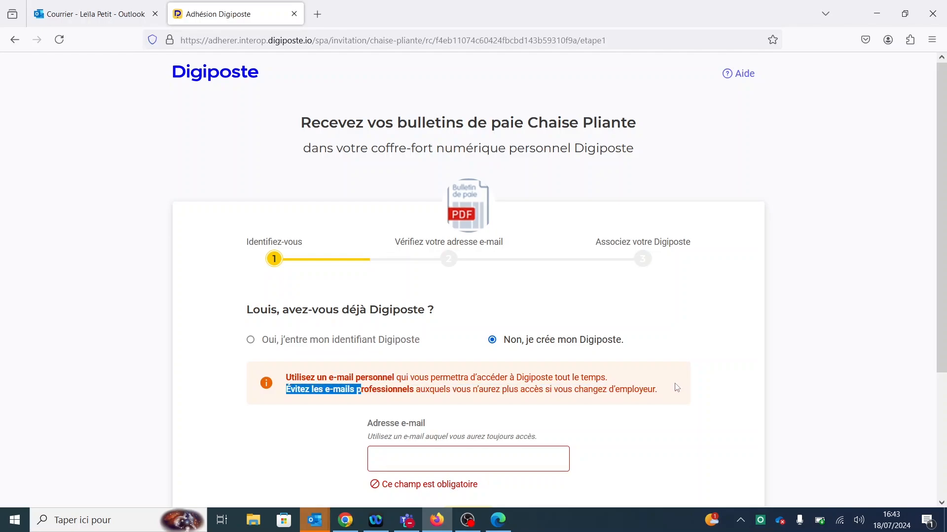
left_click(676, 387)
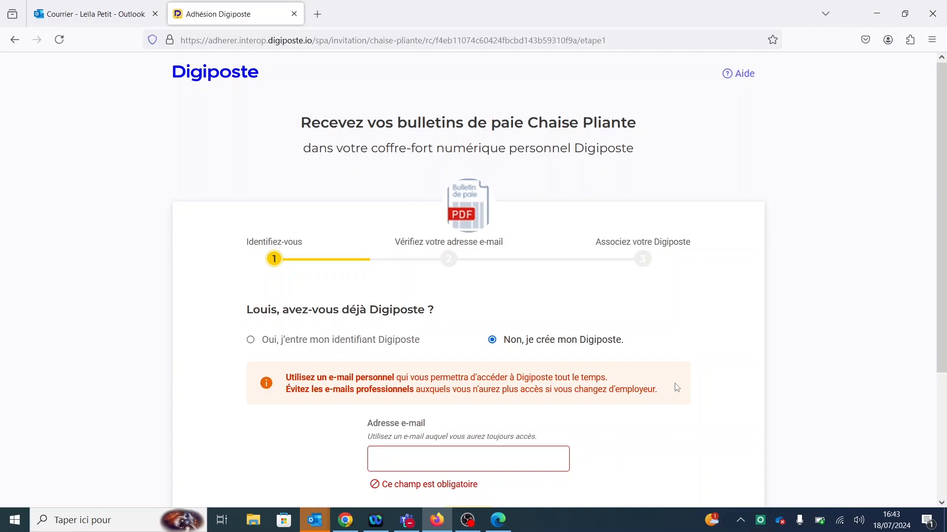